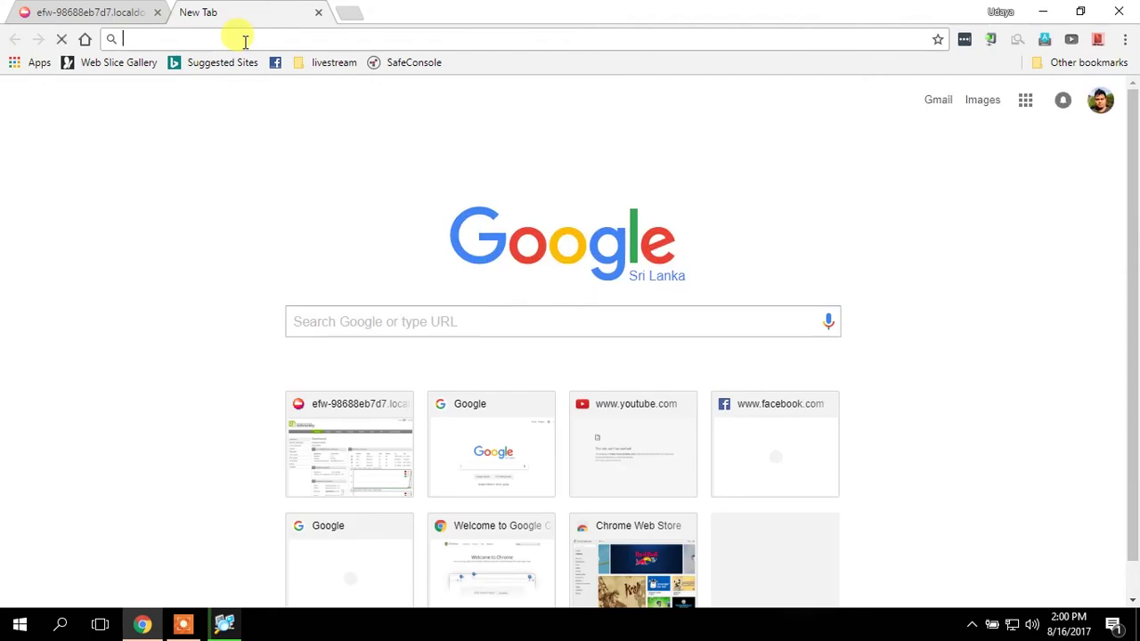
Step: Load youtube.com and then facebook.com in separate new tabs to check access, closing each tab
text(be)
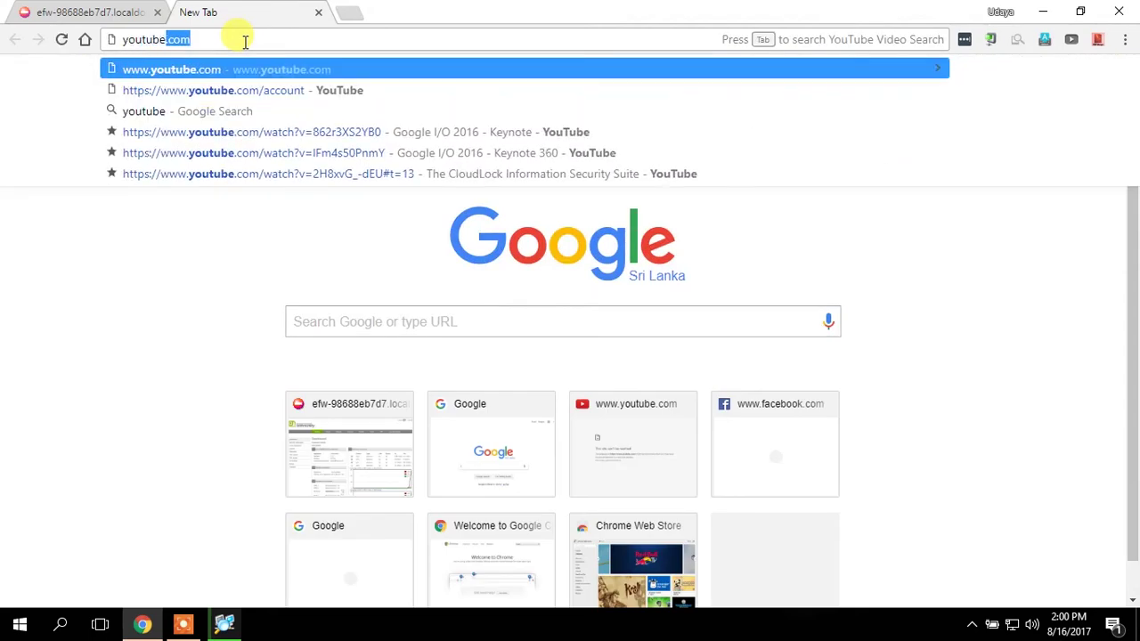
key(Return)
middle_click(224, 21)
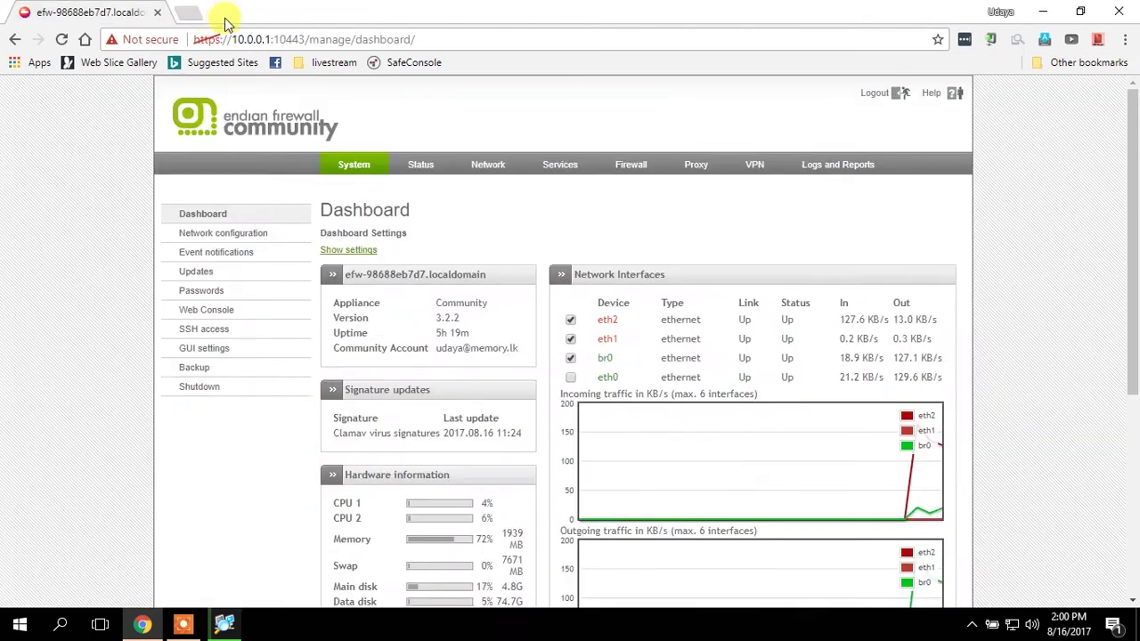
click(190, 11)
text(facebook.com)
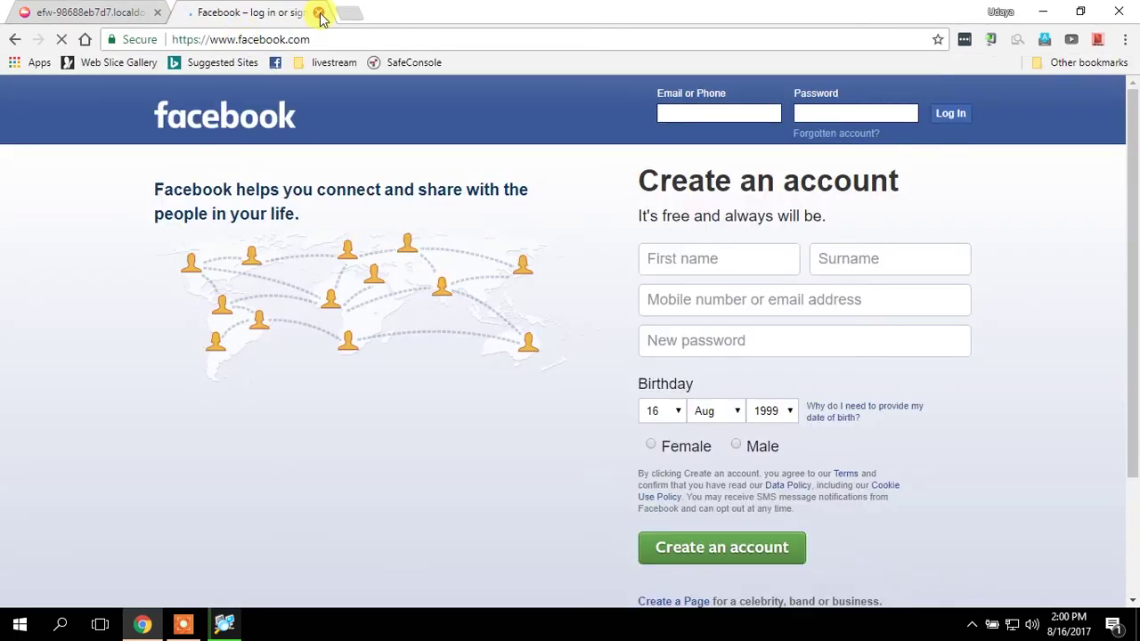
click(320, 14)
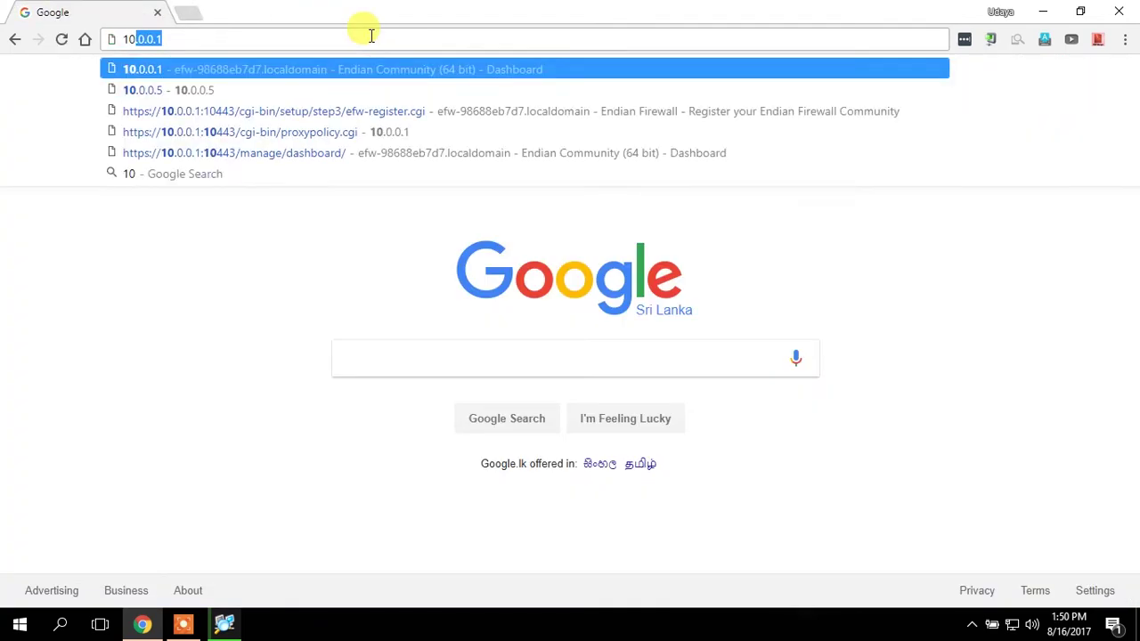
Step: Open the Endian firewall dashboard at 10.0.0.1 and look over its system information and network interfaces
text(.0.1:10443/manage/dashboard/)
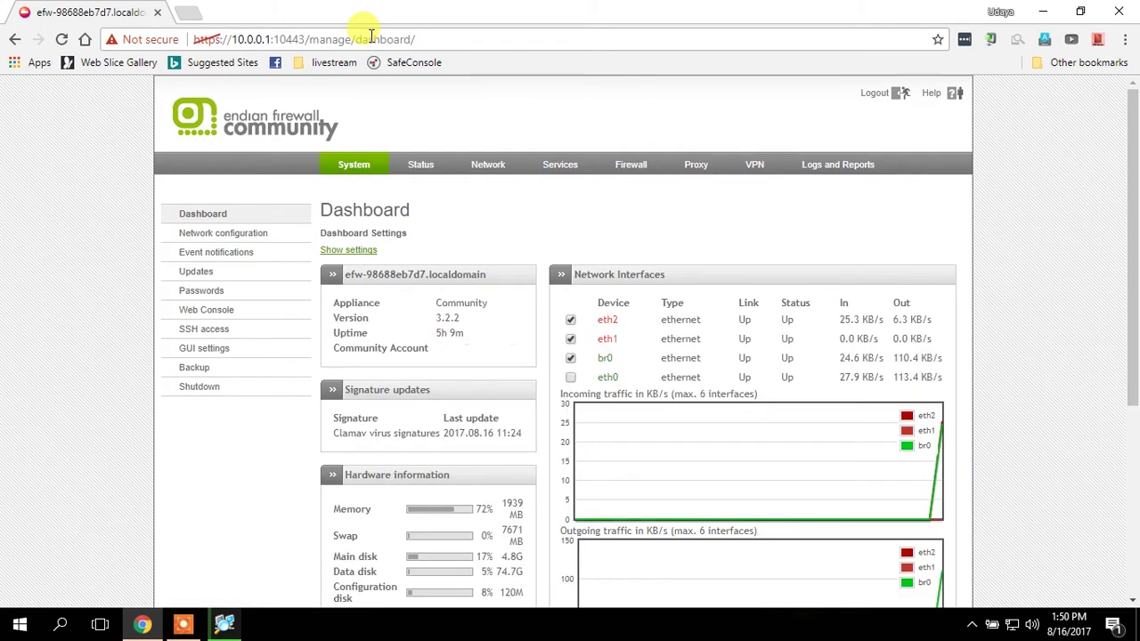
scroll(527, 227, down, 2)
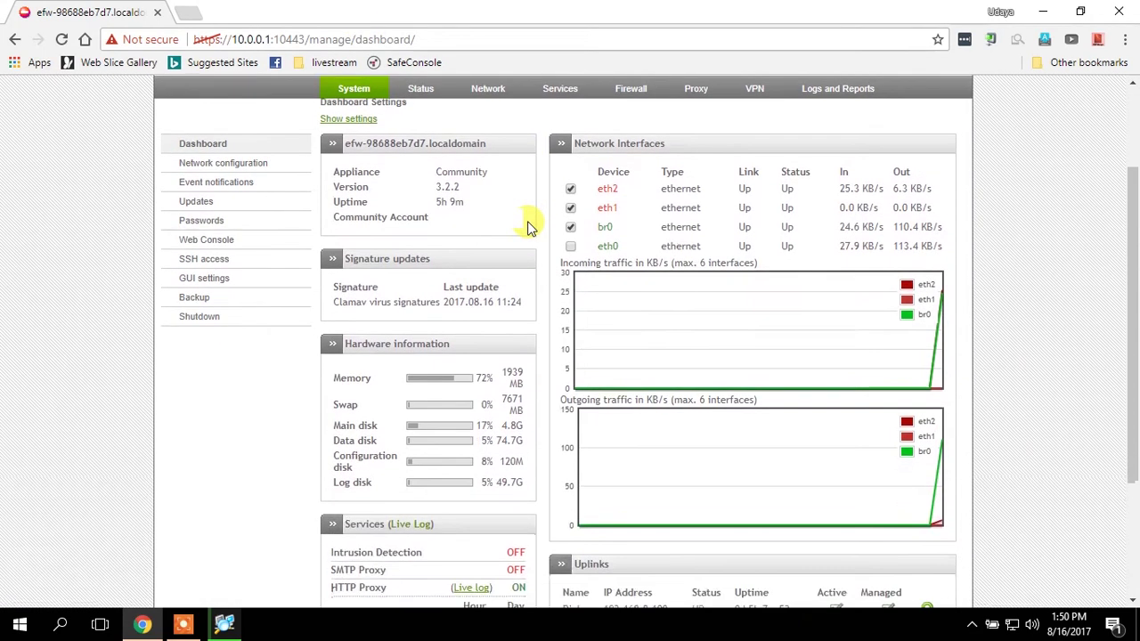
scroll(527, 227, up, 2)
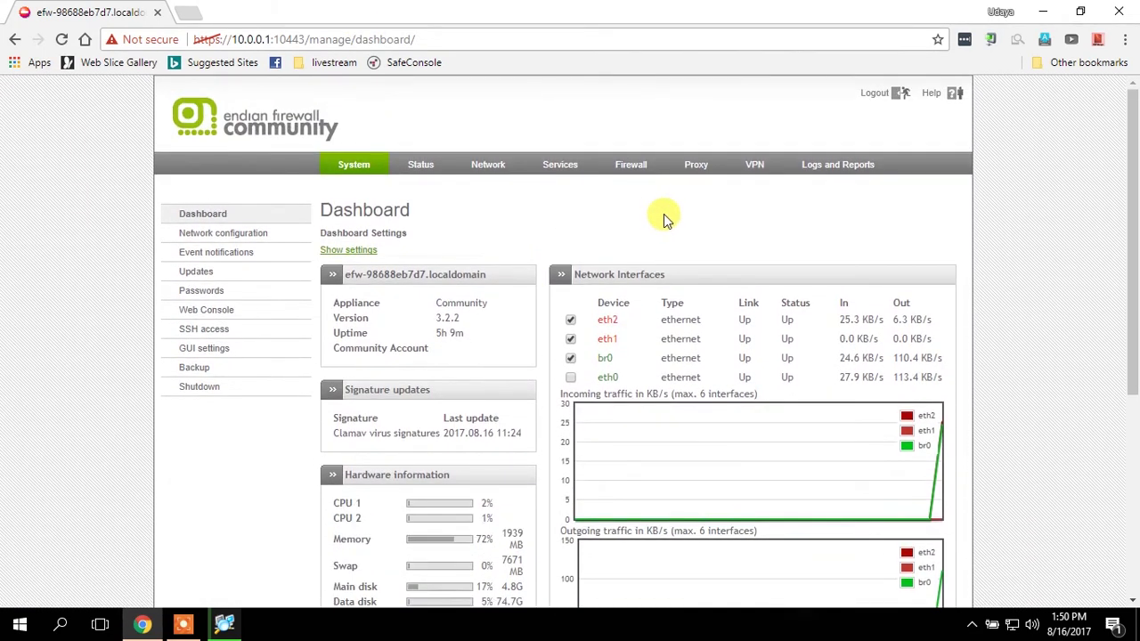
Step: Open the HTTP proxy configuration, choose not transparent for the GREEN zone and check the port used by the proxy
click(693, 166)
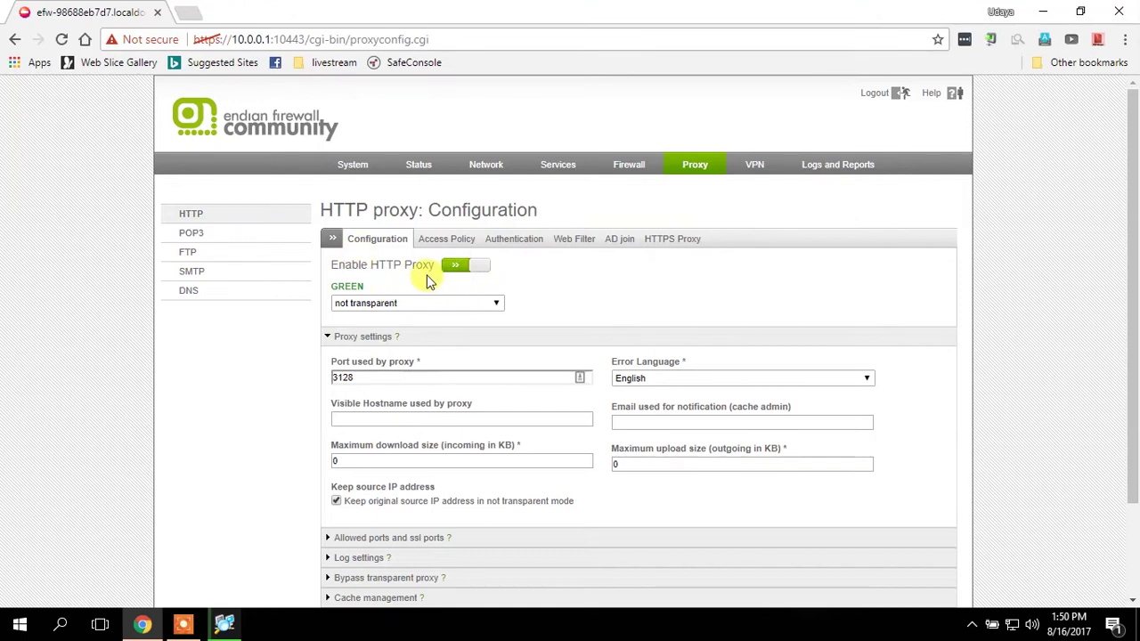
click(374, 306)
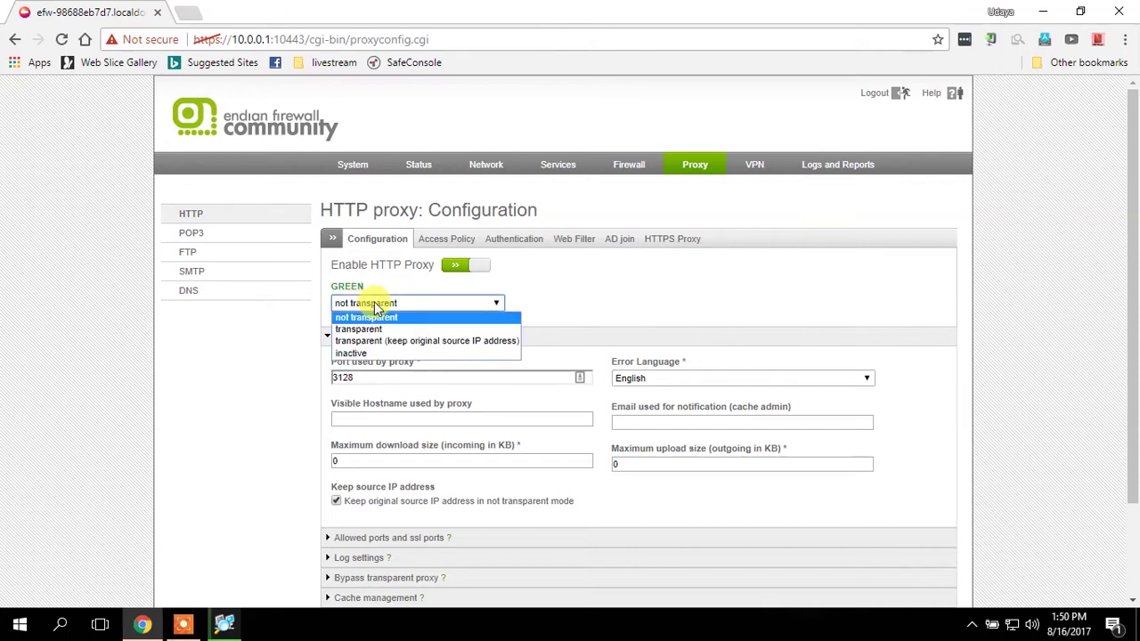
click(369, 318)
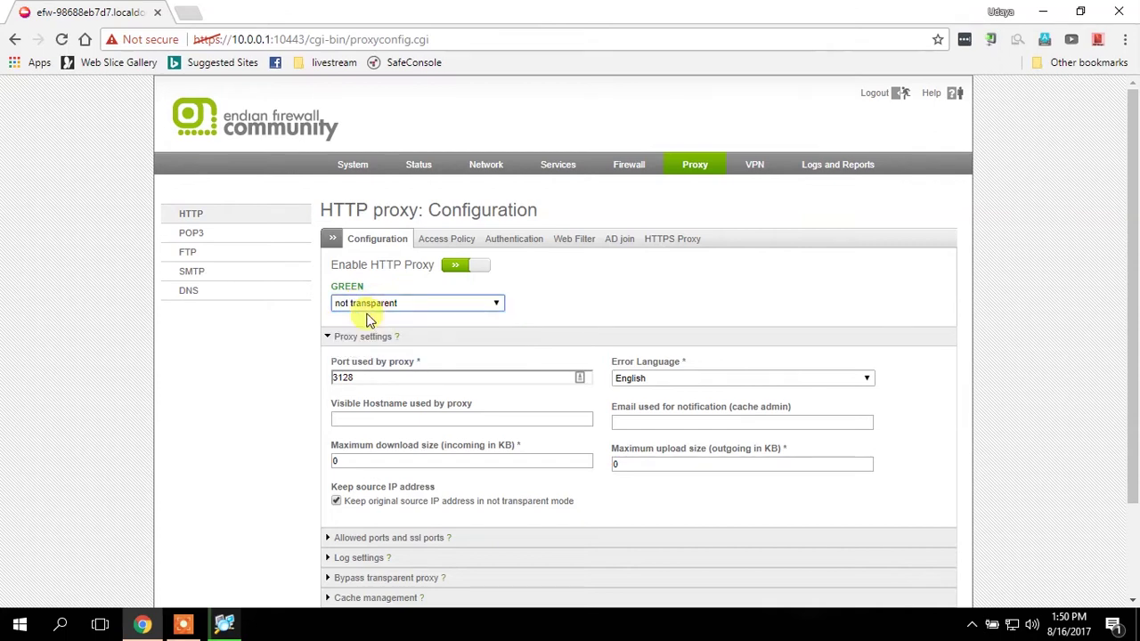
click(356, 375)
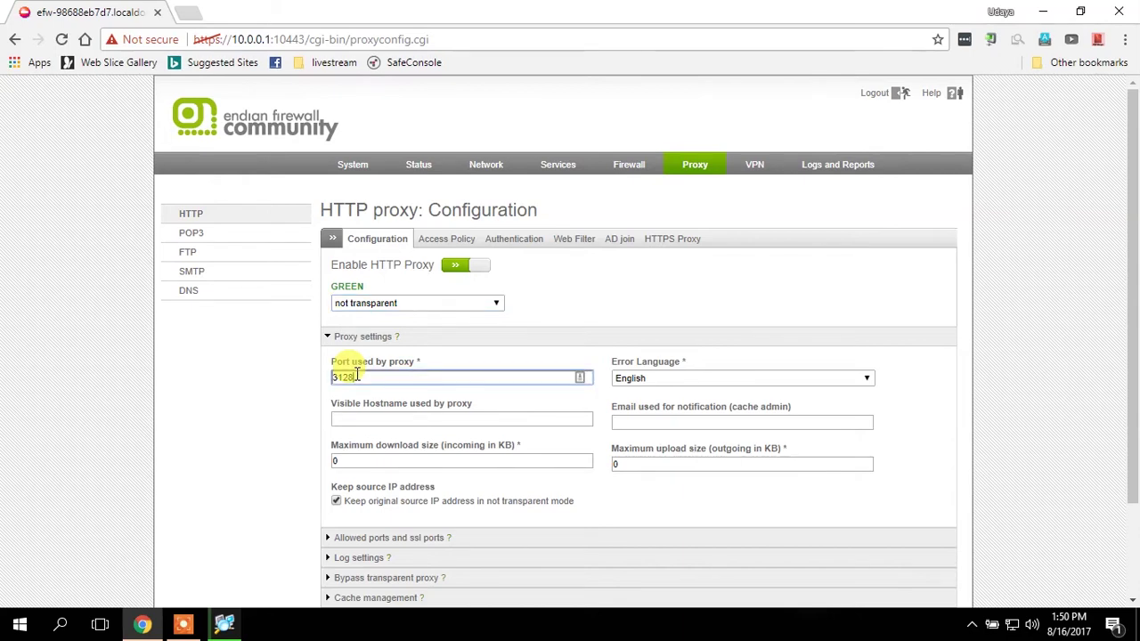
scroll(578, 369, down, 2)
scroll(580, 369, up, 2)
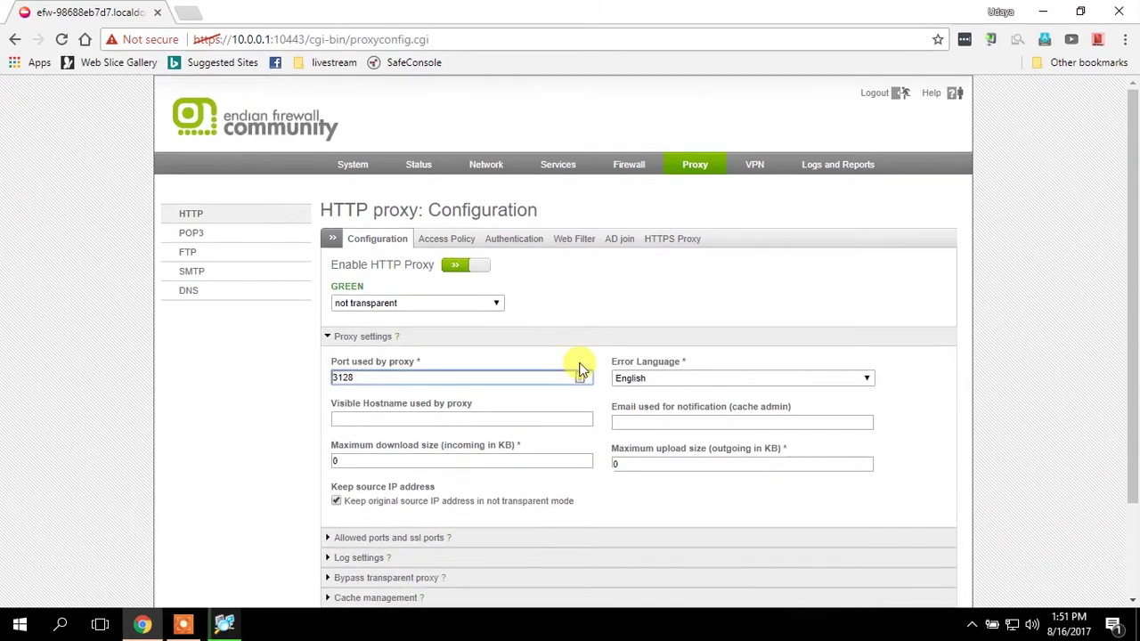
Step: Create a new web filter profile for the HTTP proxy and name it Test
click(450, 247)
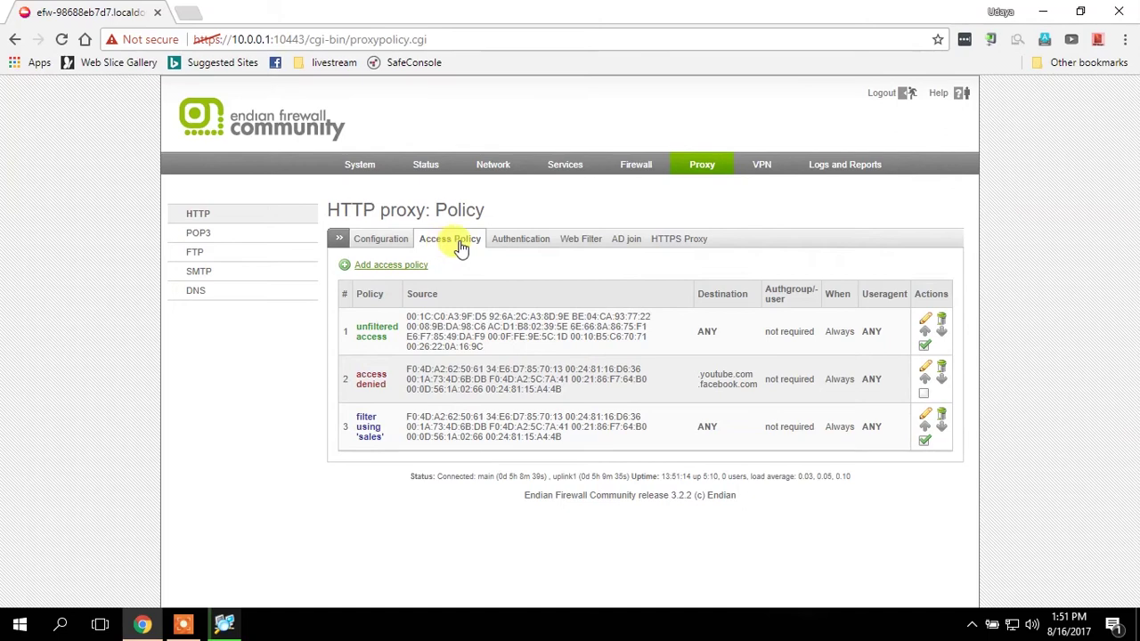
click(588, 246)
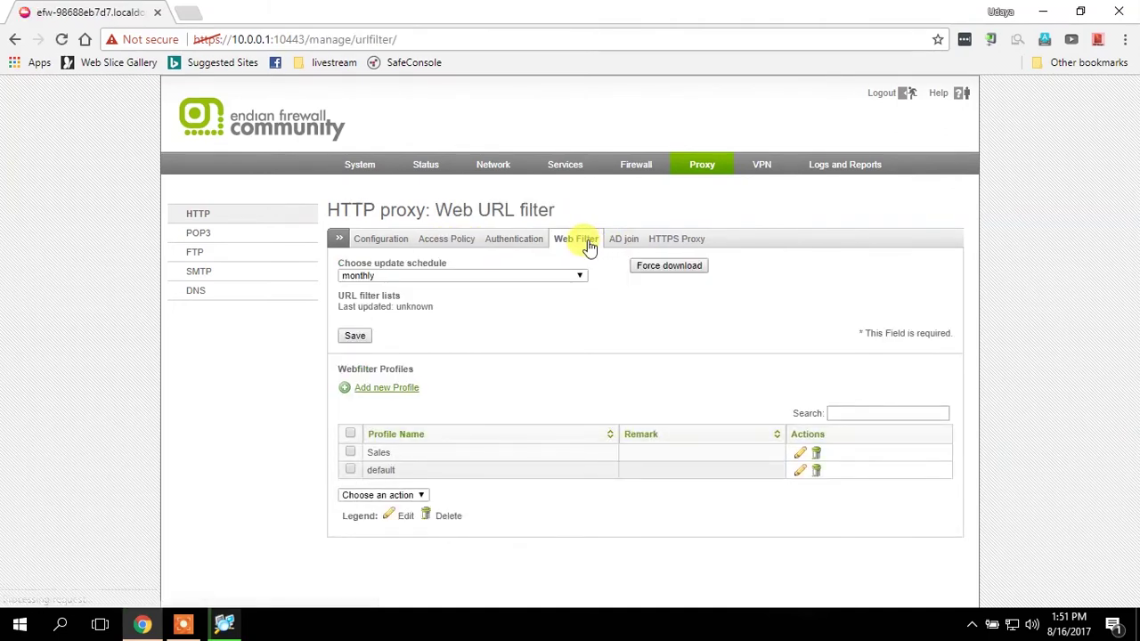
click(386, 392)
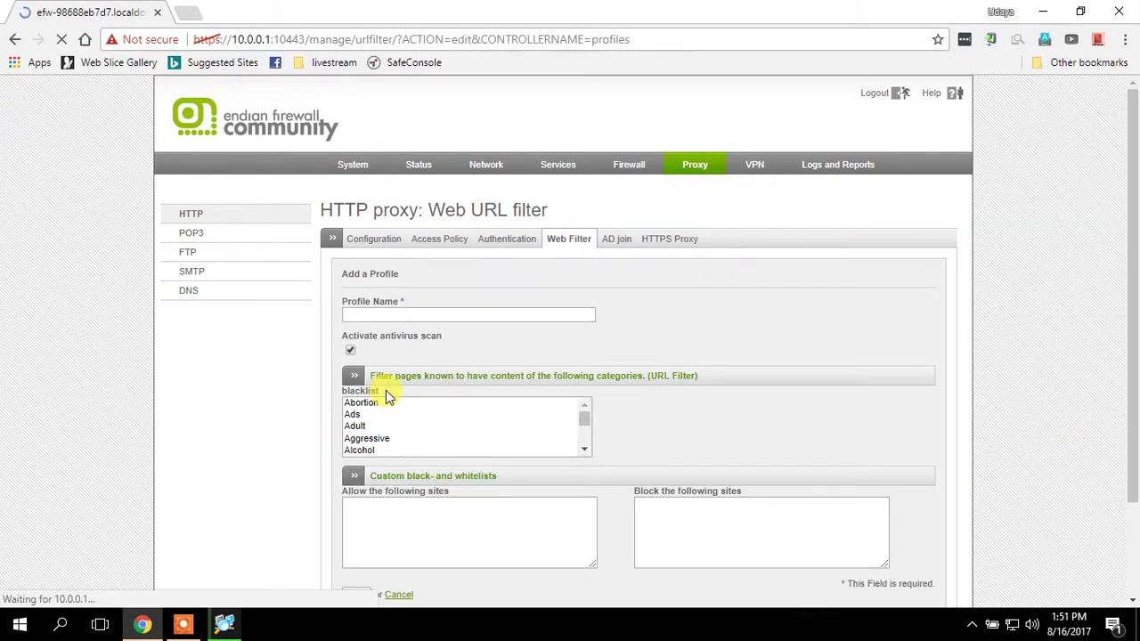
click(414, 313)
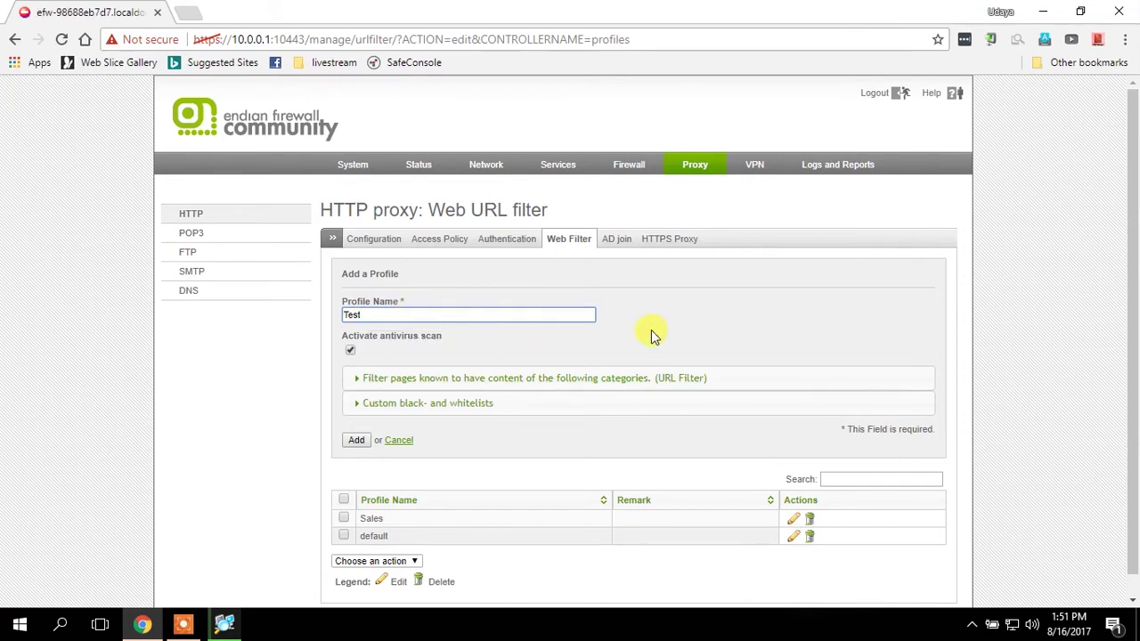
Step: Expand the profile's URL filter categories, review them and add the Test profile
click(363, 380)
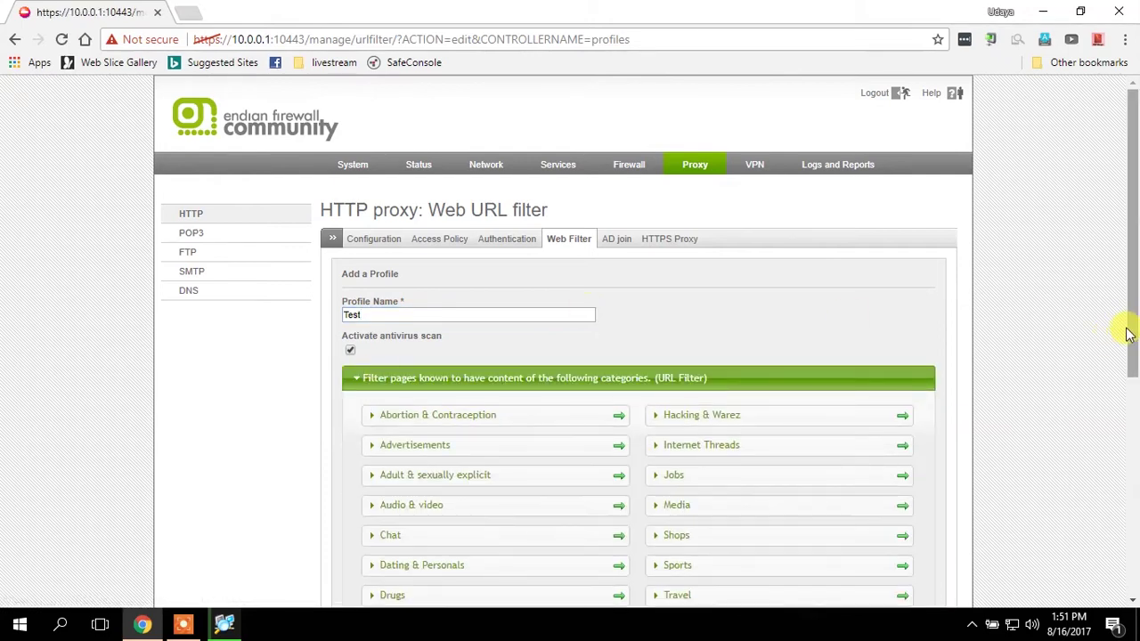
drag(1131, 325, 1130, 414)
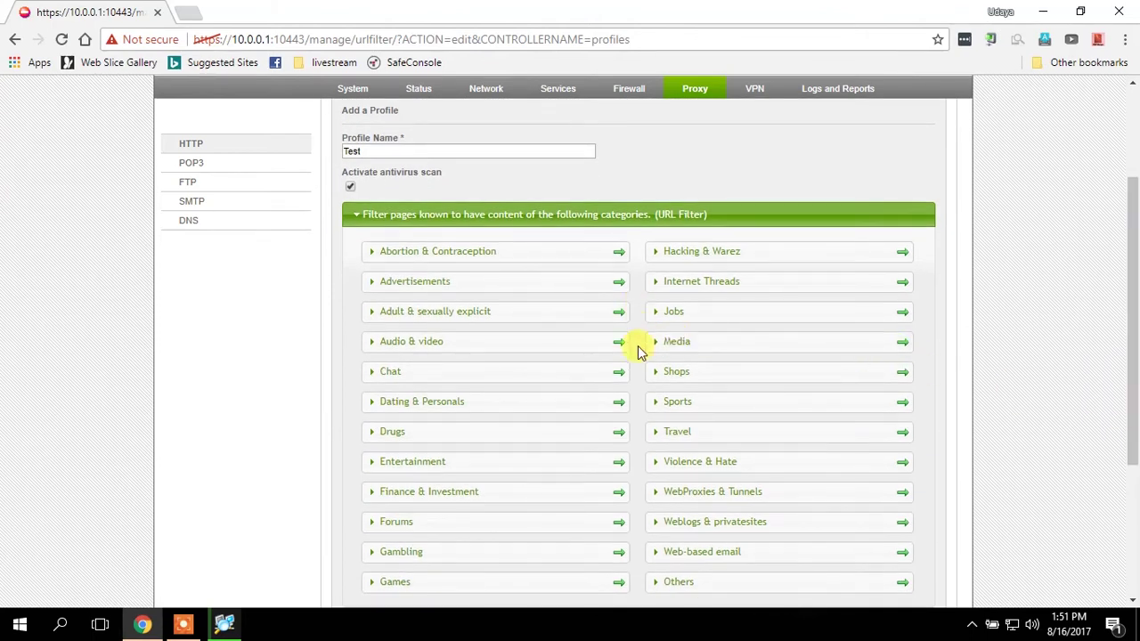
drag(1129, 310, 1119, 362)
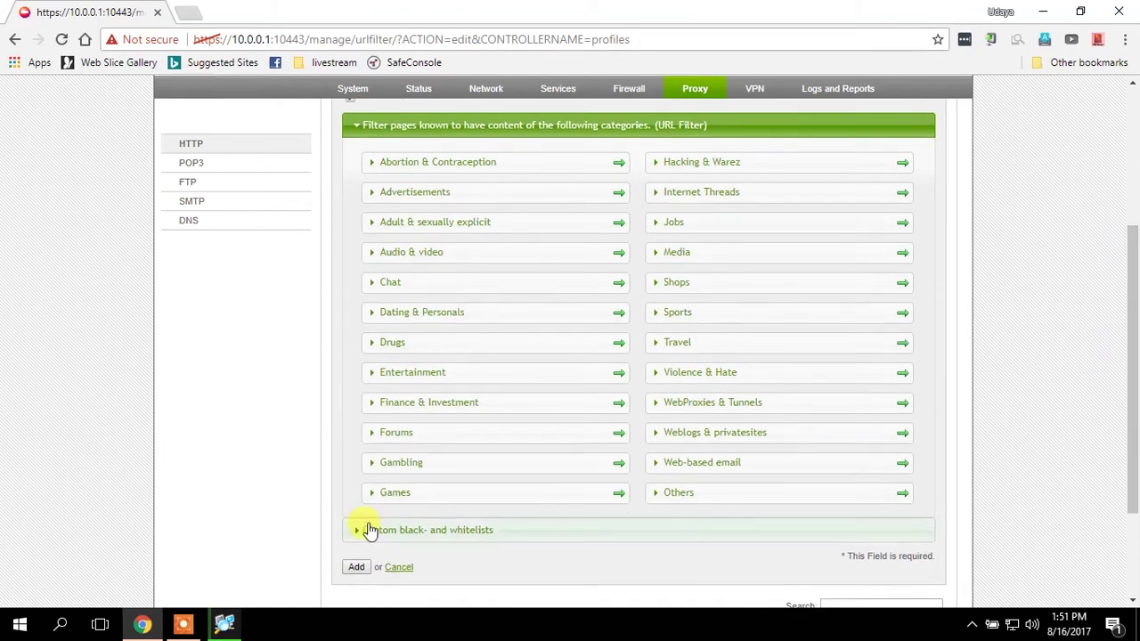
drag(1130, 400, 1133, 426)
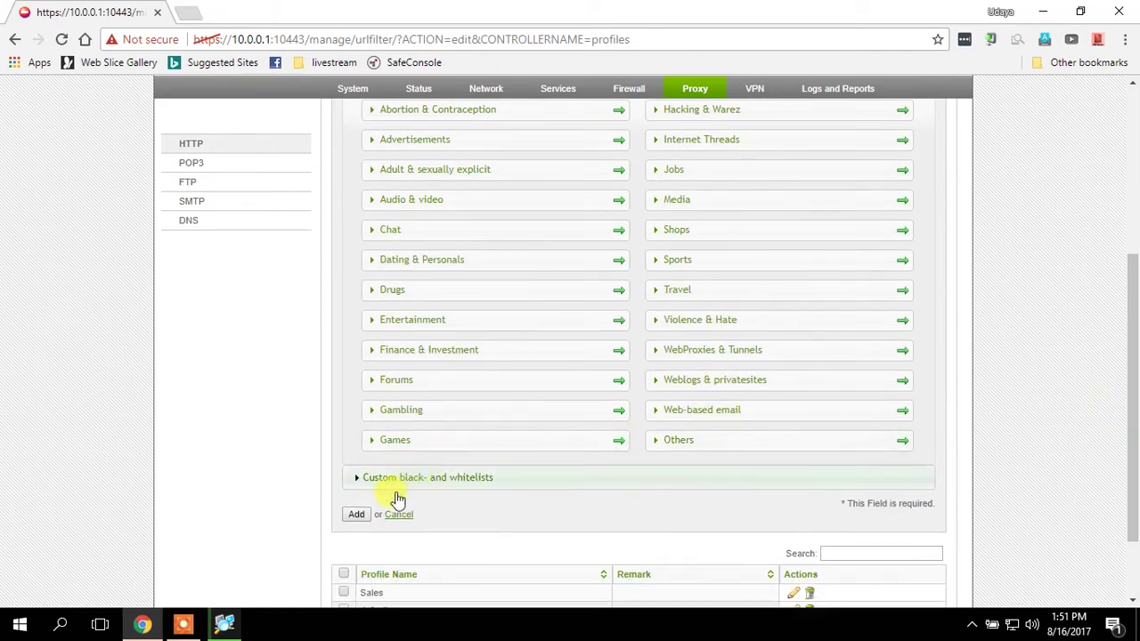
click(356, 515)
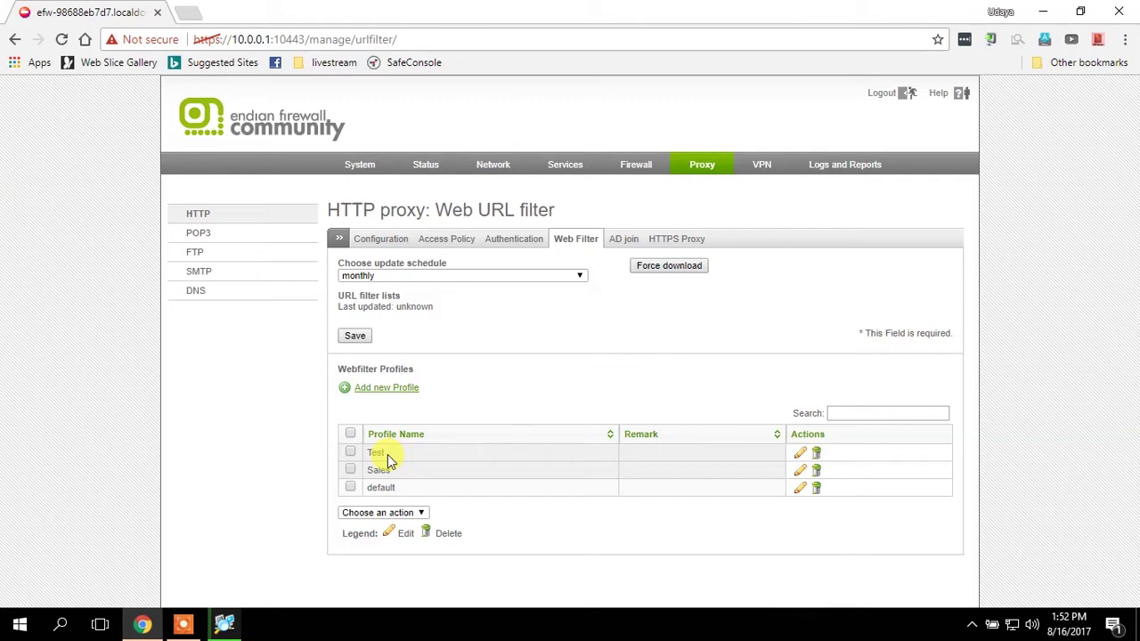
click(597, 228)
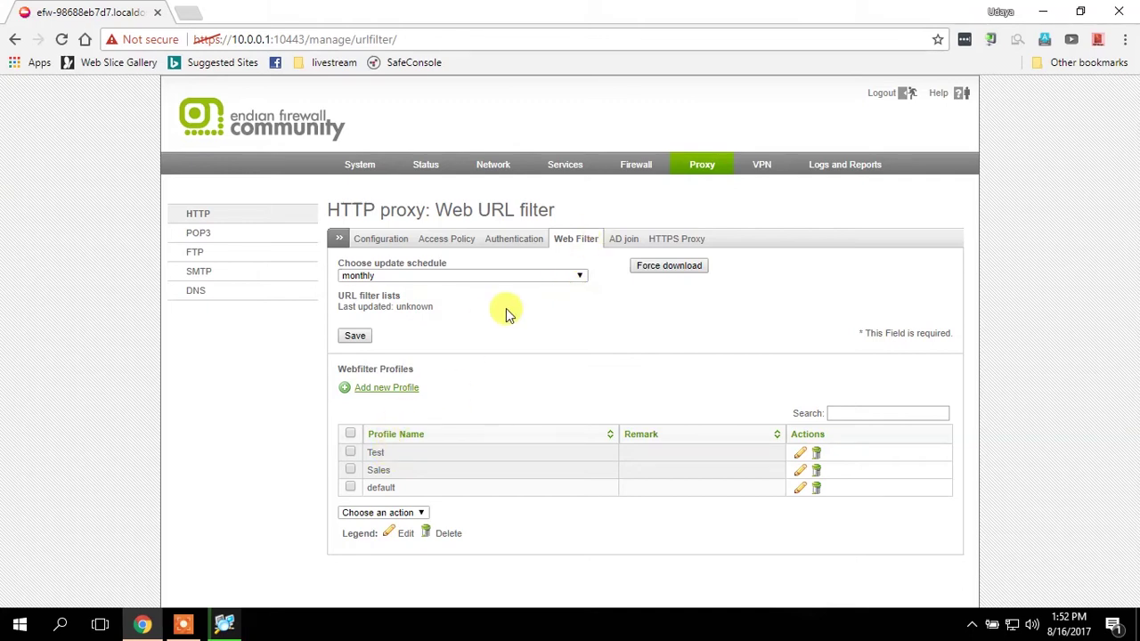
Step: Open the HTTP proxy's access policy list, refresh the desktop and switch to Advanced IP Scanner
click(446, 246)
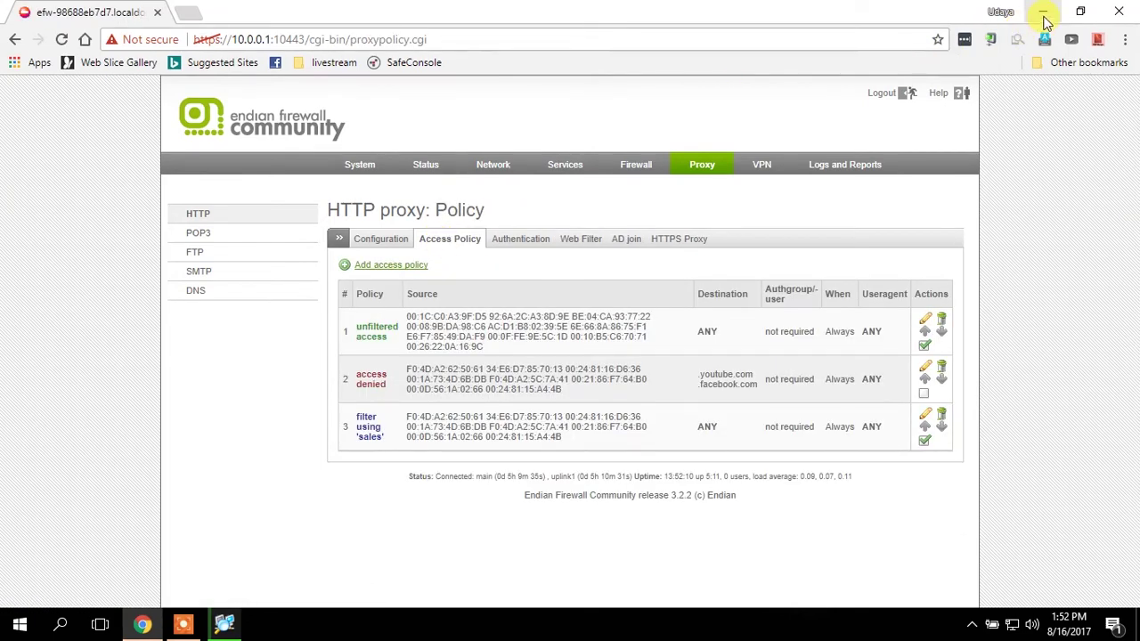
click(1043, 14)
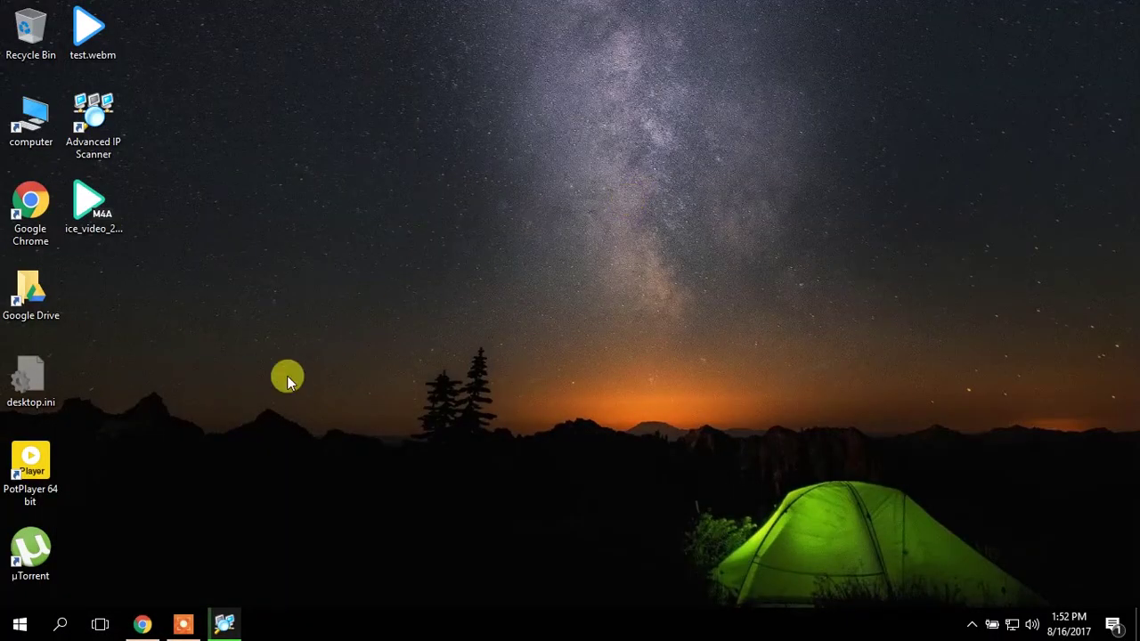
right_click(290, 387)
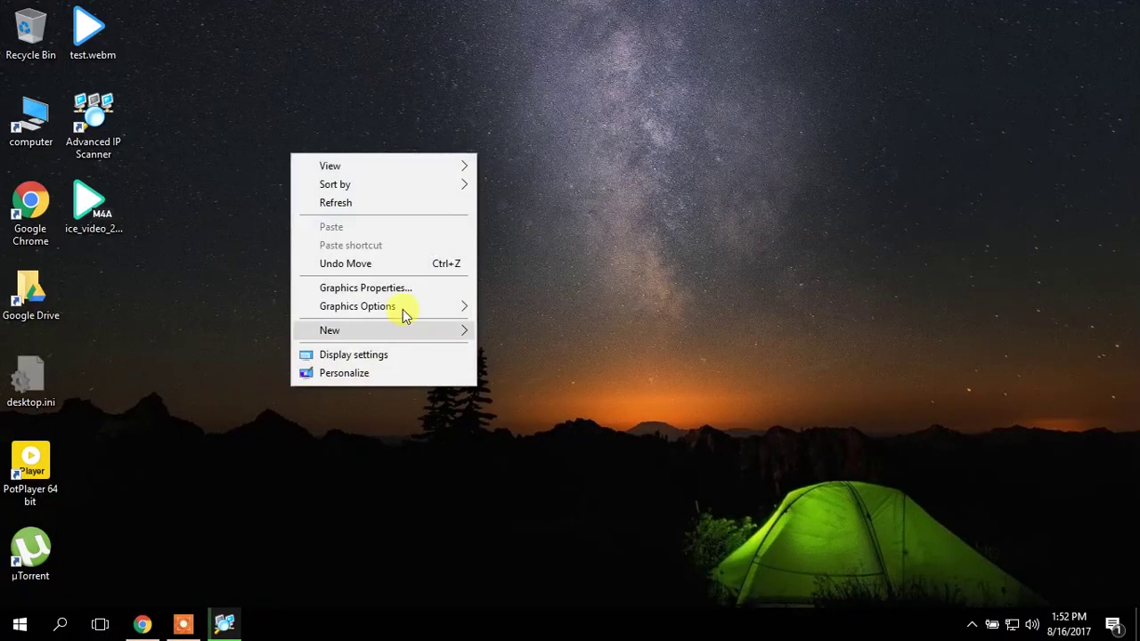
click(448, 211)
mouse_move(229, 613)
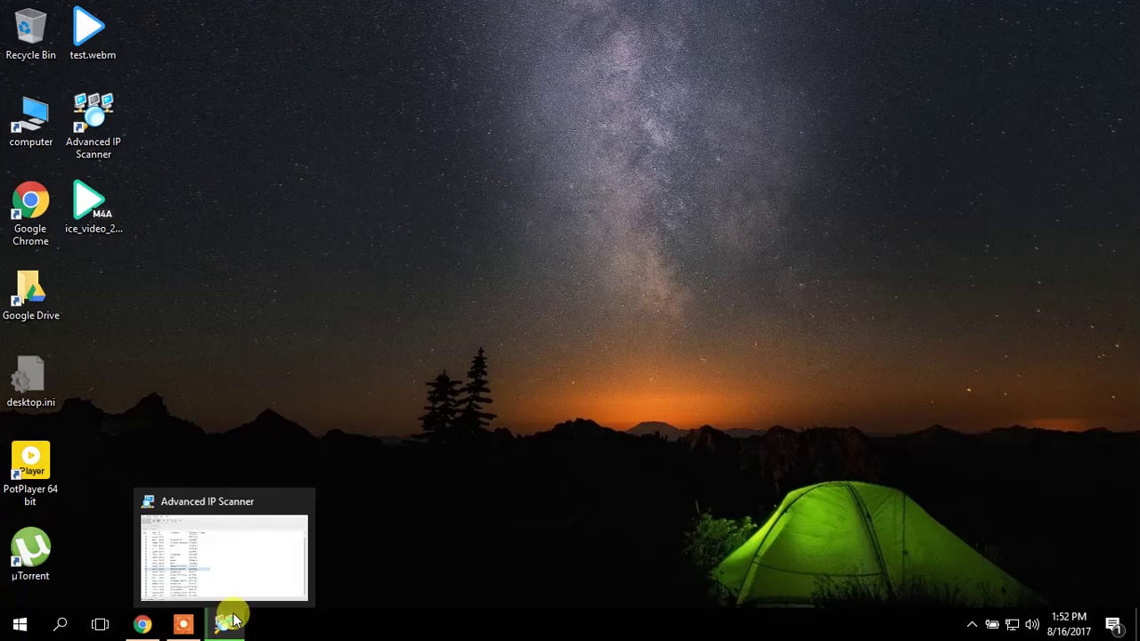
click(233, 619)
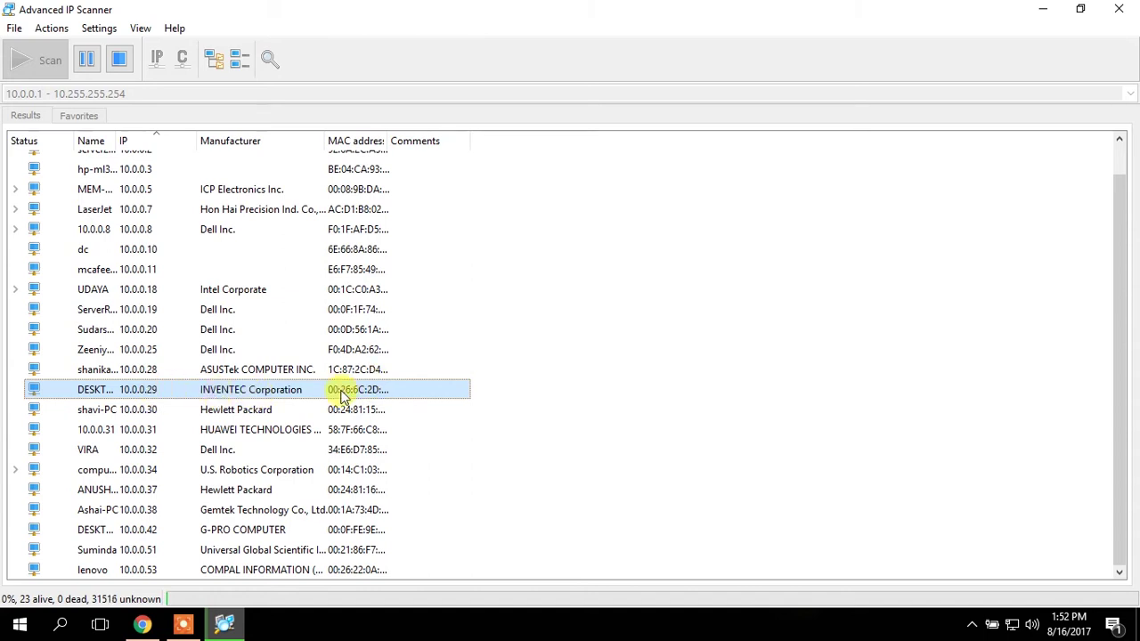
Step: Copy the MAC address of the INVENTEC Corporation host at 10.0.0.29
right_click(341, 396)
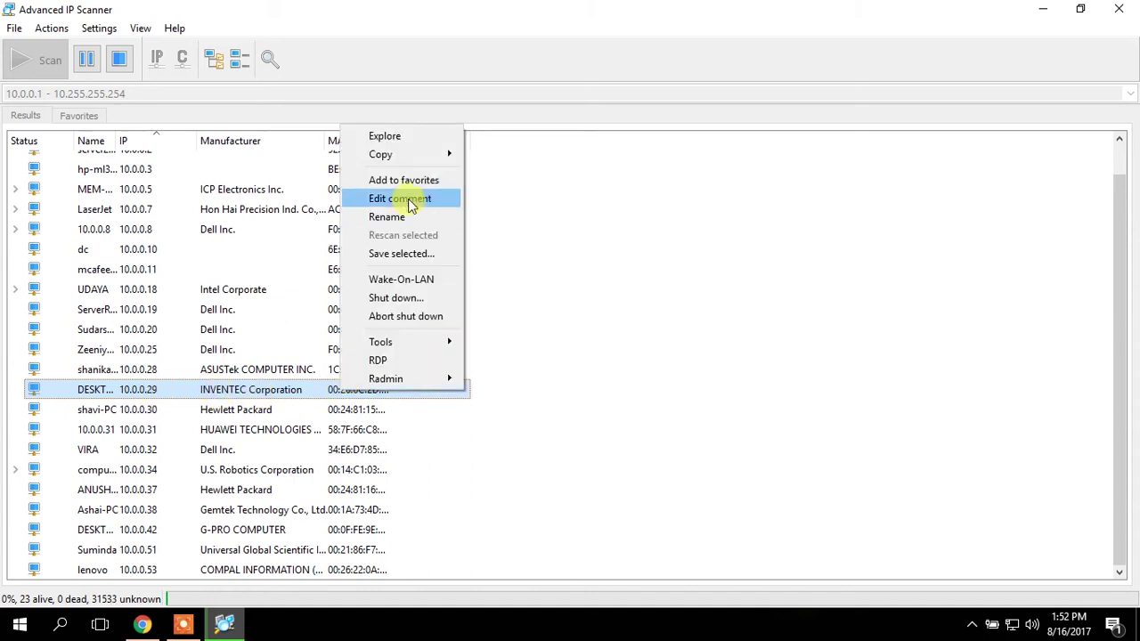
click(385, 89)
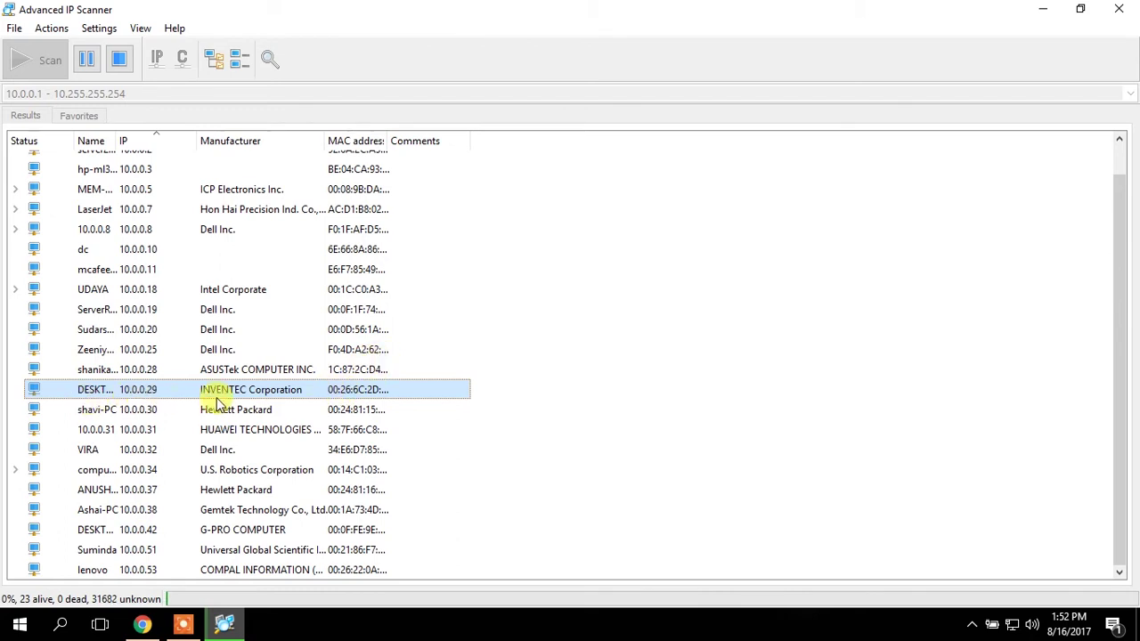
right_click(338, 390)
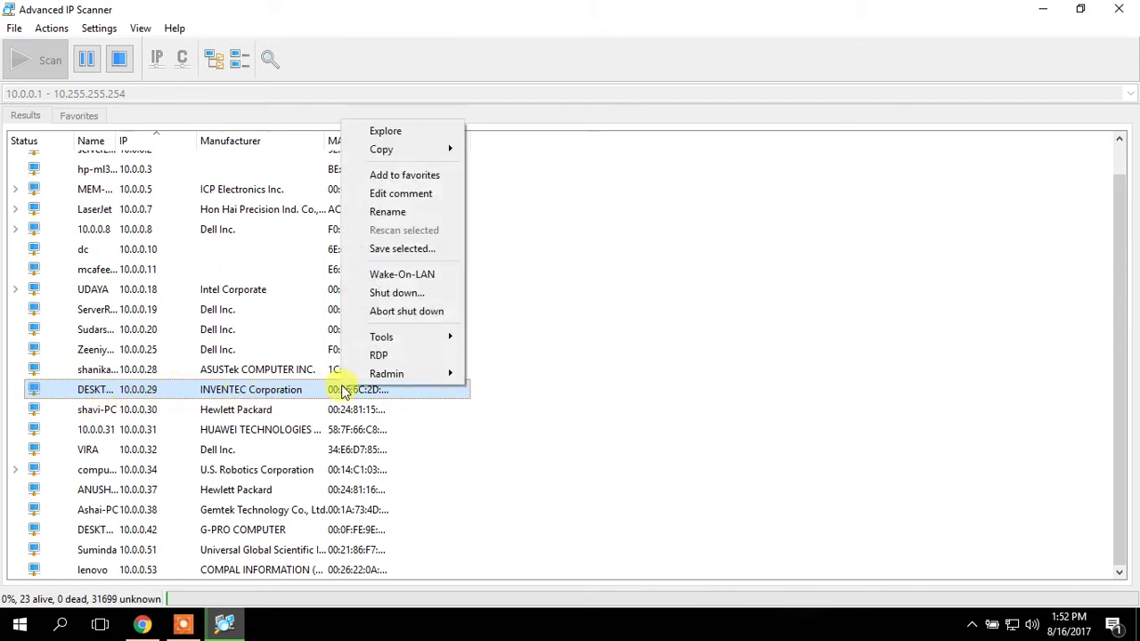
mouse_move(419, 150)
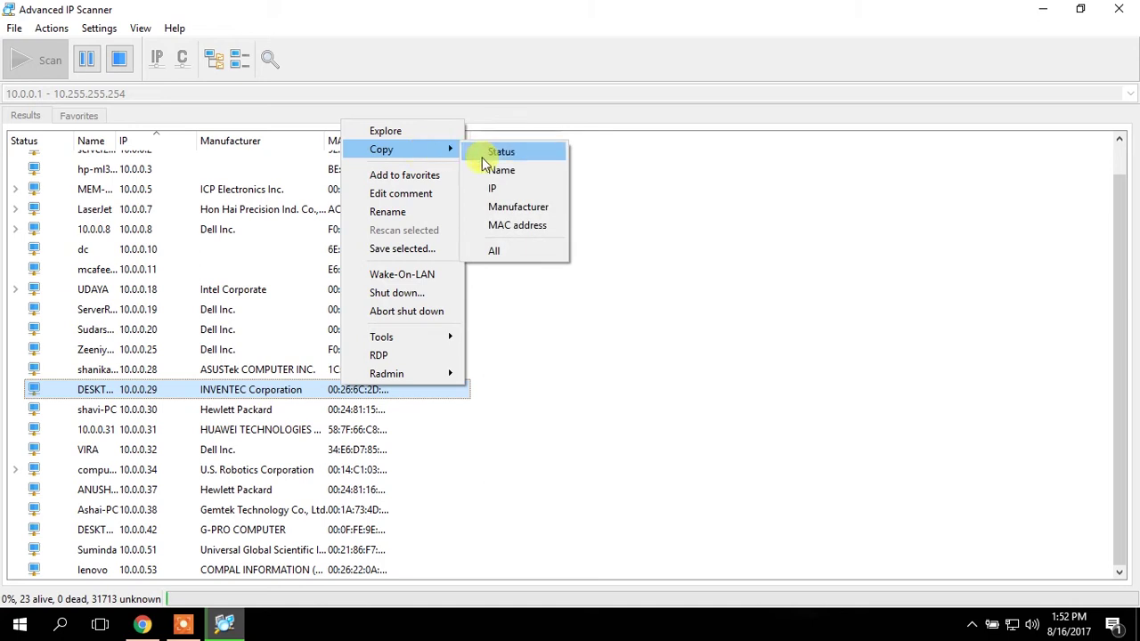
click(517, 225)
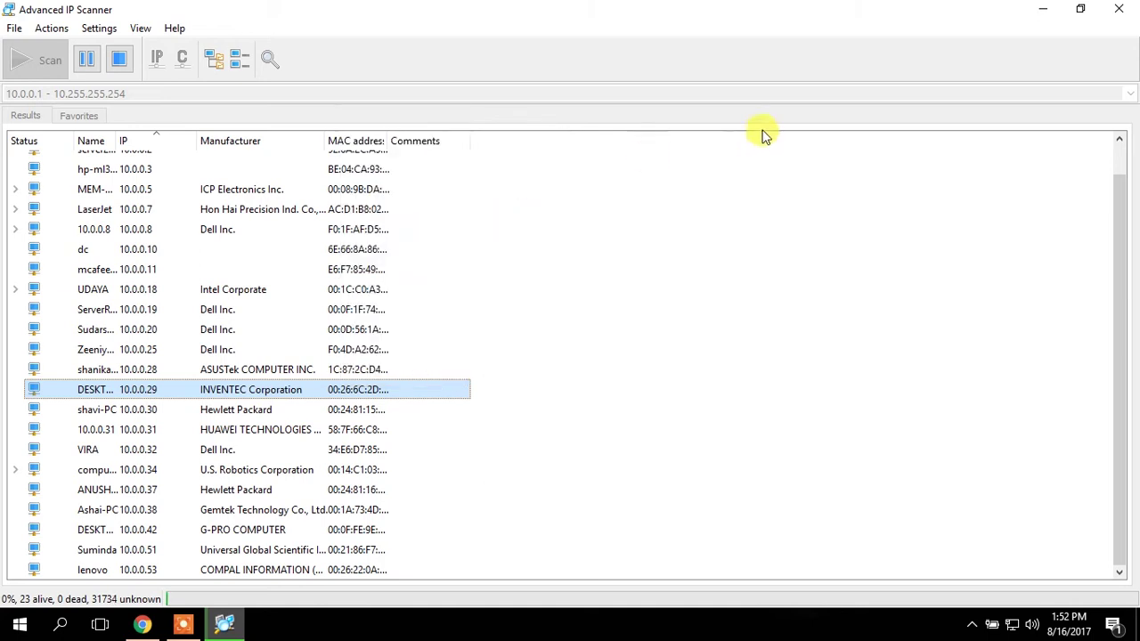
Step: Switch to Chrome and start a new access policy with source type MAC and source address 00:26:6C:2D:F1:A4
click(1043, 9)
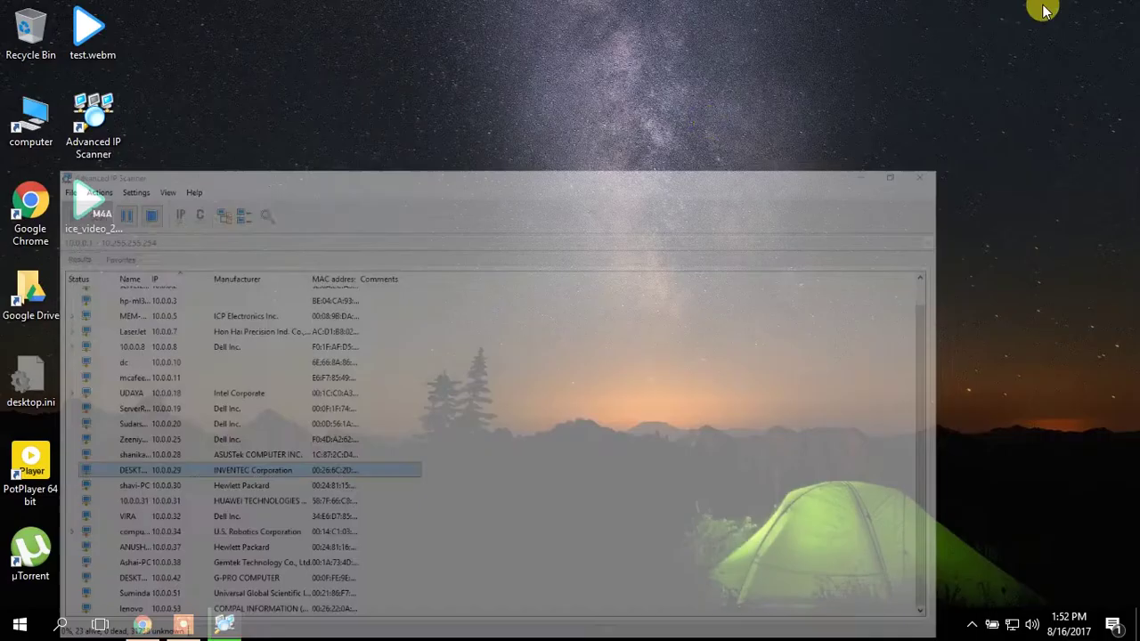
click(146, 624)
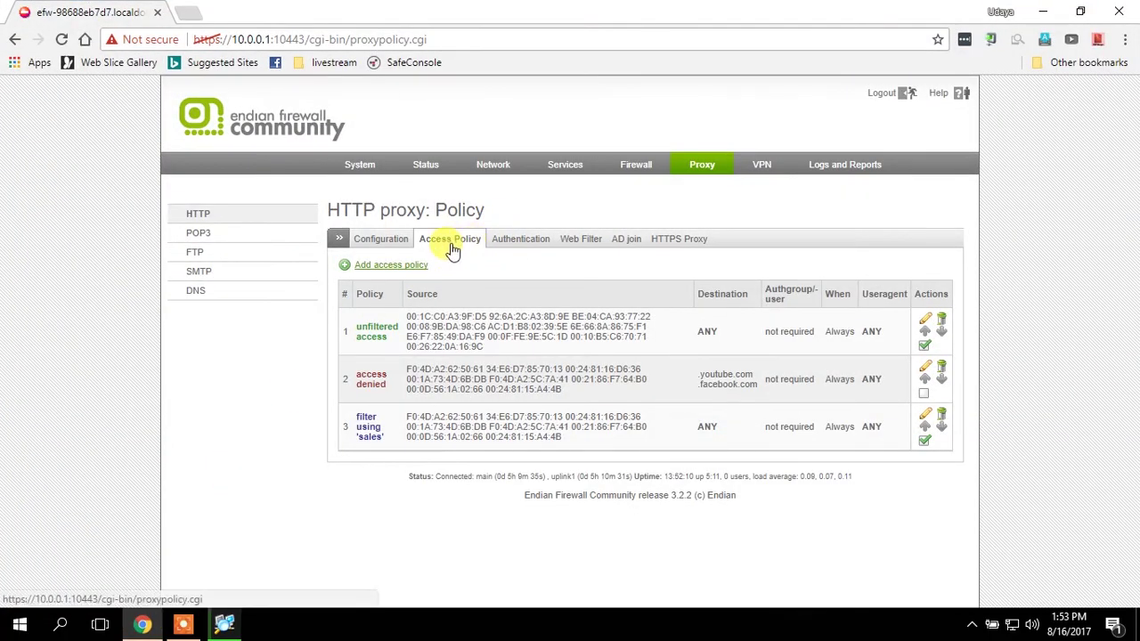
click(389, 268)
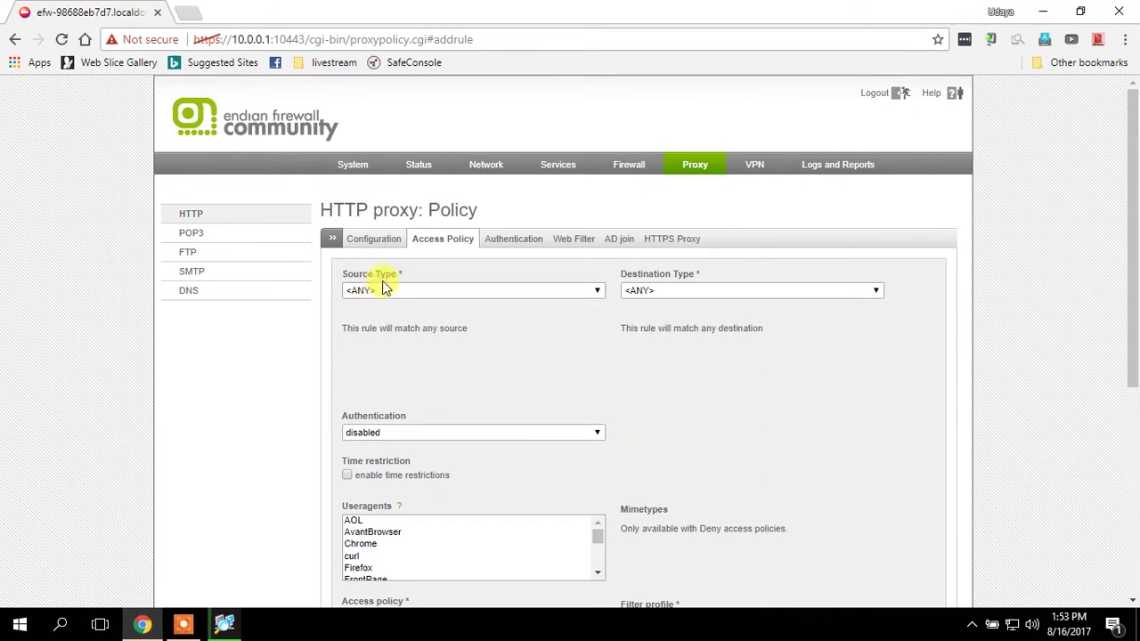
click(397, 292)
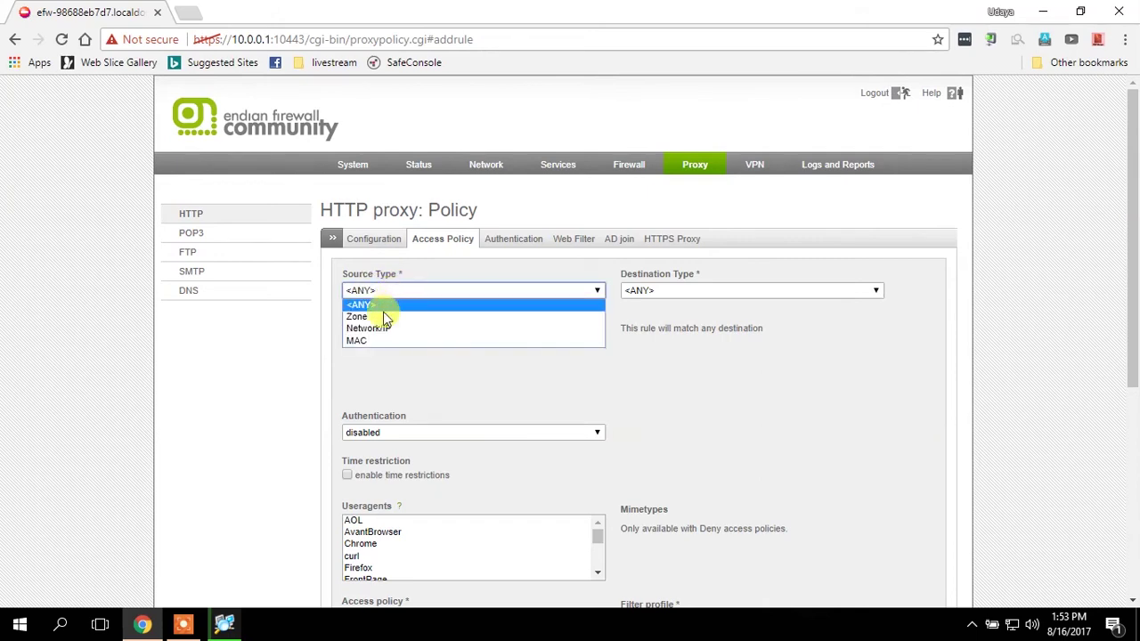
click(374, 341)
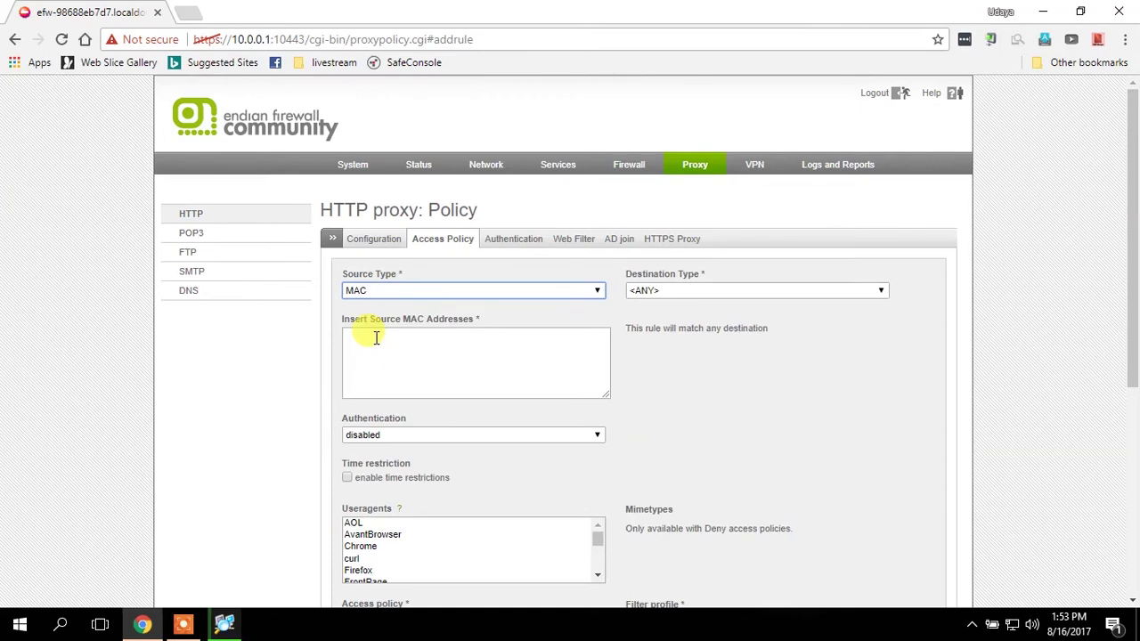
click(375, 338)
text(00:26:6C:2D:F1:A4)
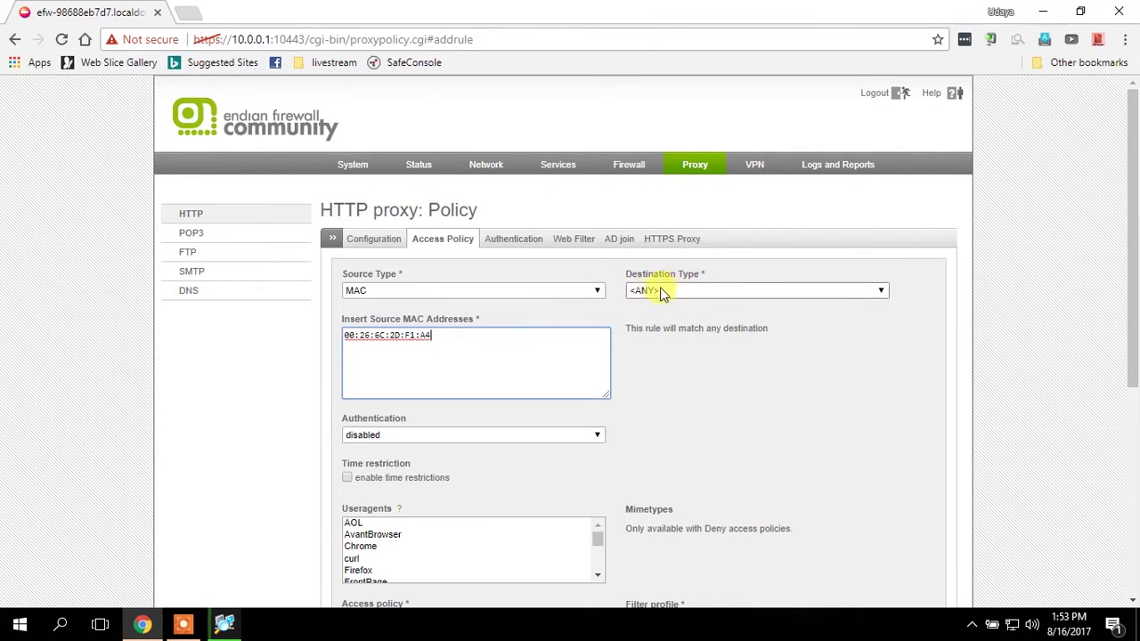
Step: Assign the Test filter profile to the access policy and create the policy
drag(1133, 301, 1127, 372)
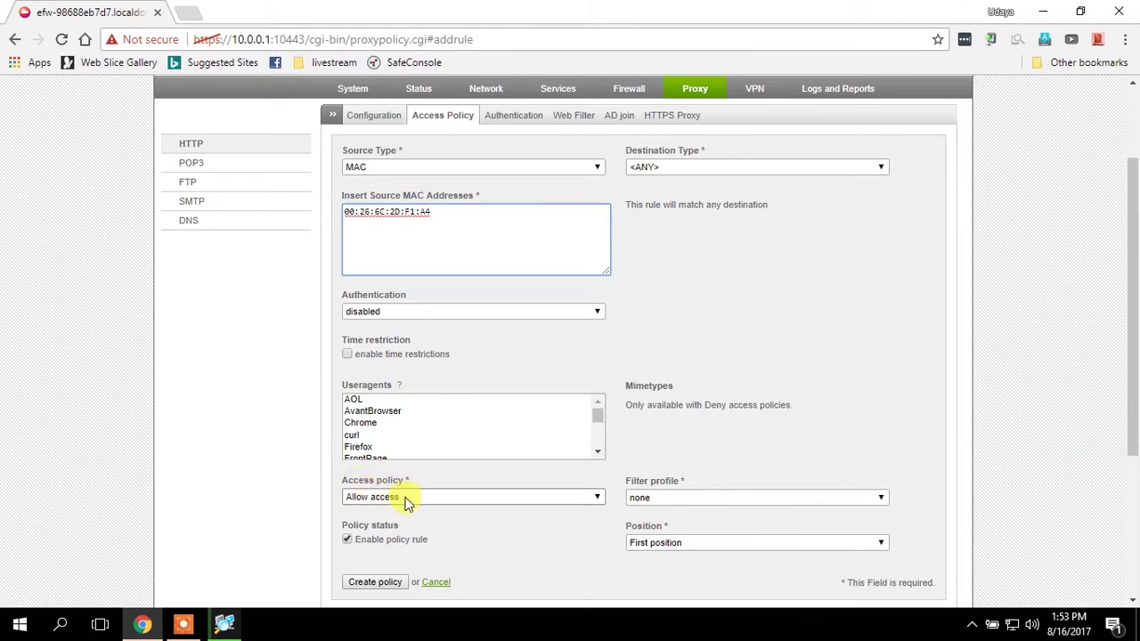
click(652, 497)
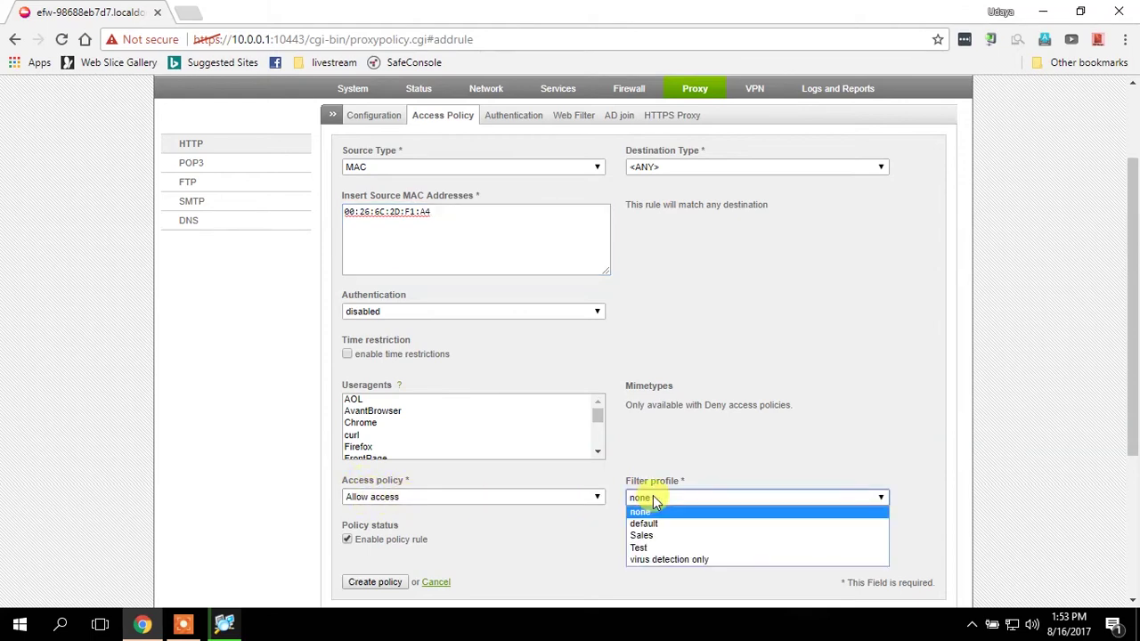
click(649, 548)
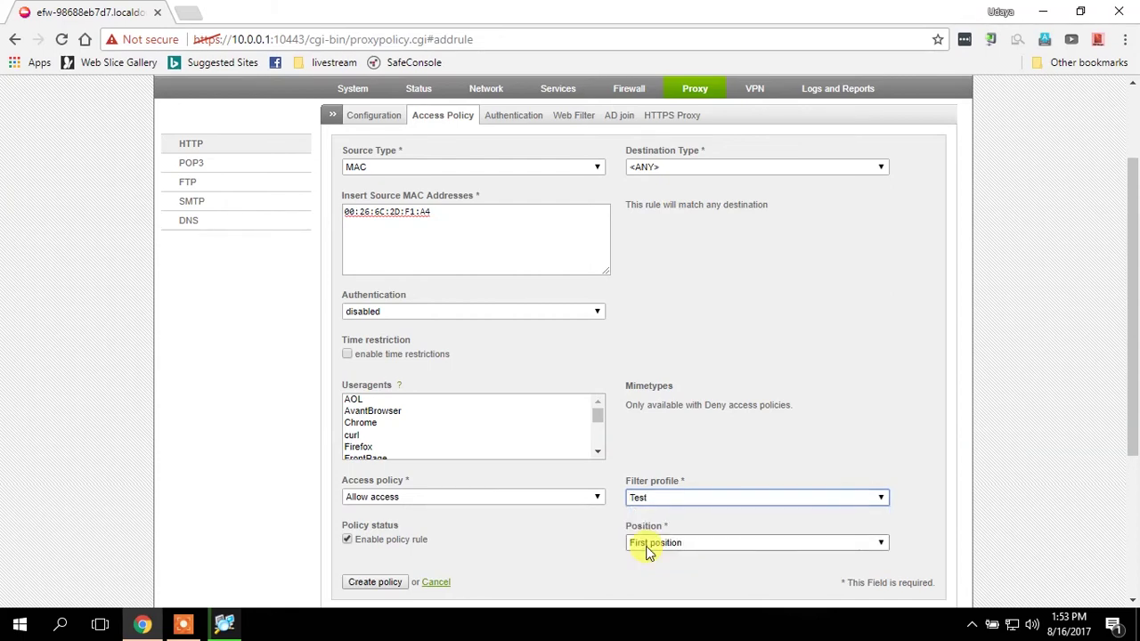
click(572, 522)
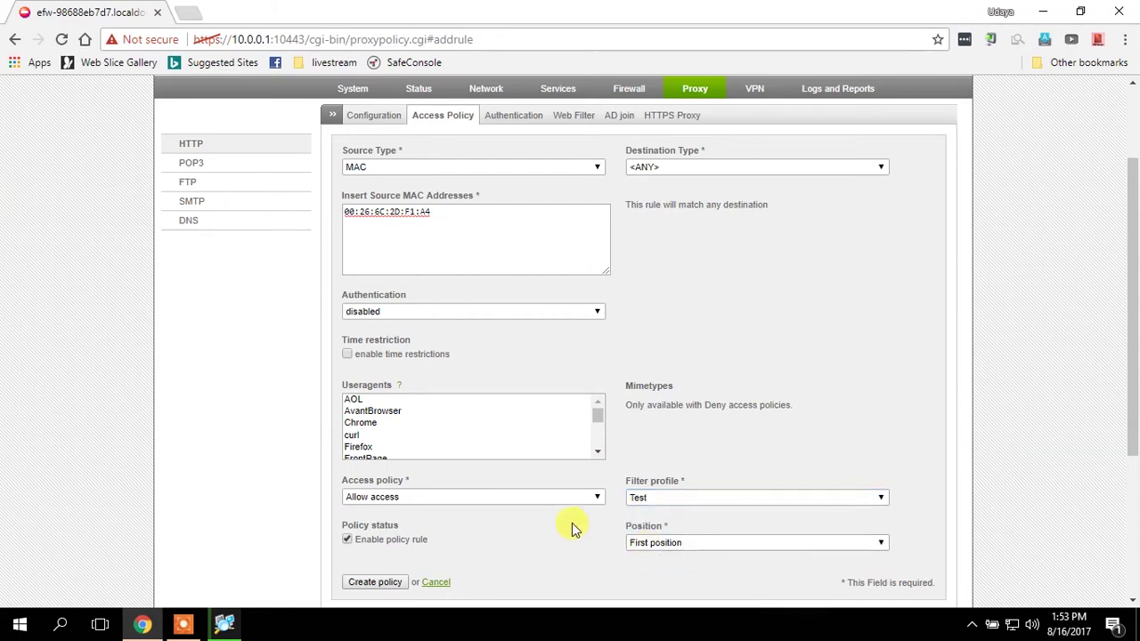
click(374, 582)
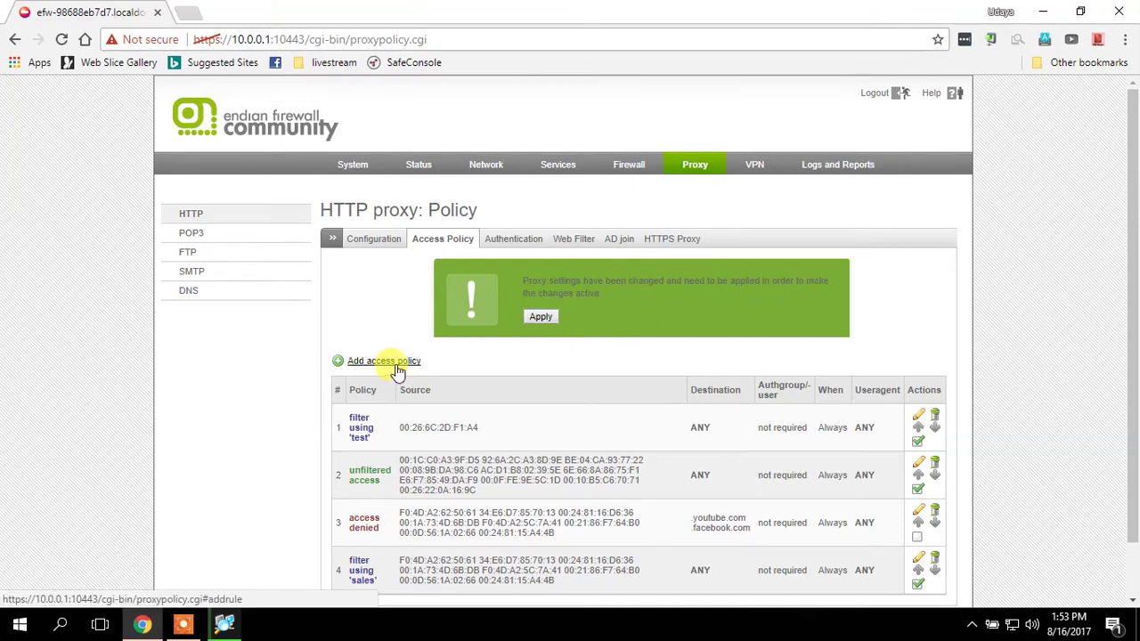
Step: Start another access policy with source type MAC and source address 00:26:6C:2D:F1:A4
click(398, 363)
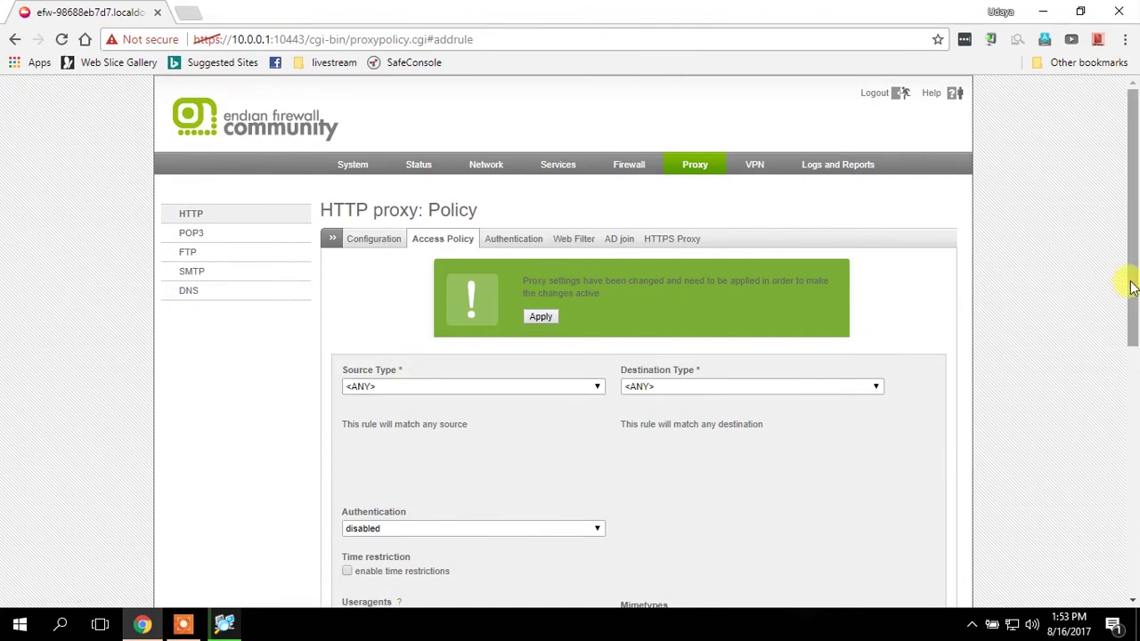
scroll(1129, 321, down, 1)
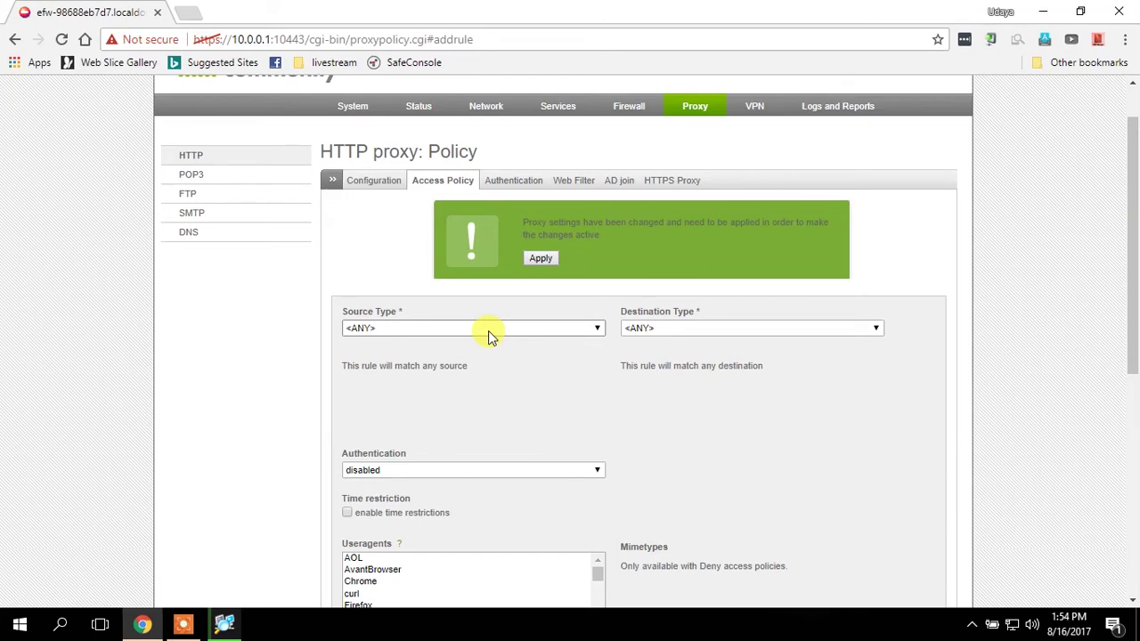
click(488, 331)
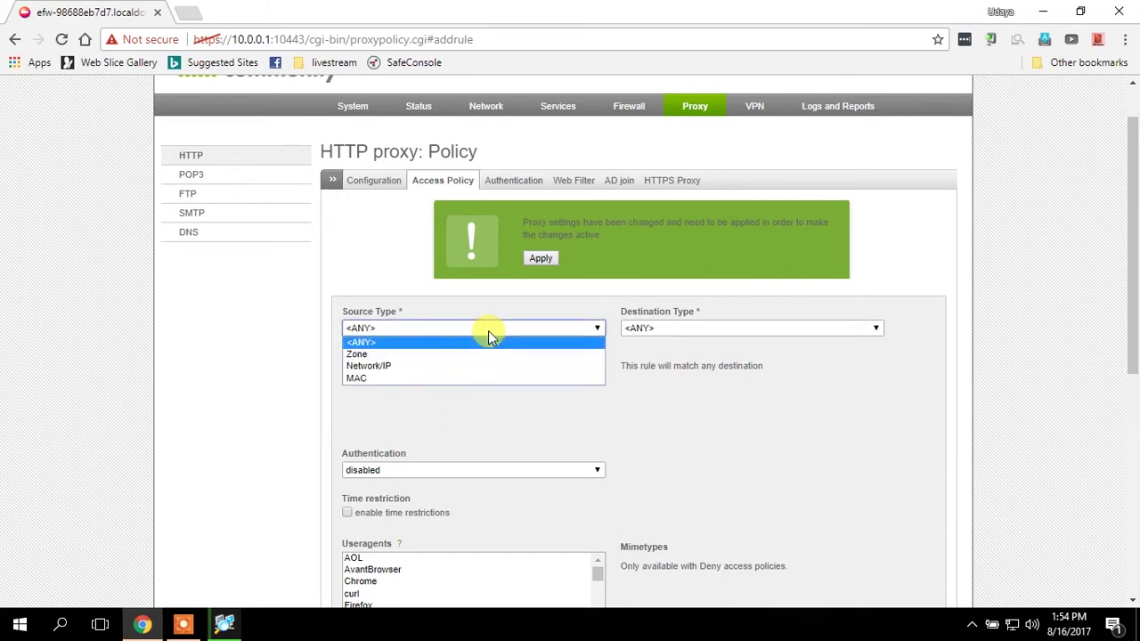
click(407, 377)
click(403, 377)
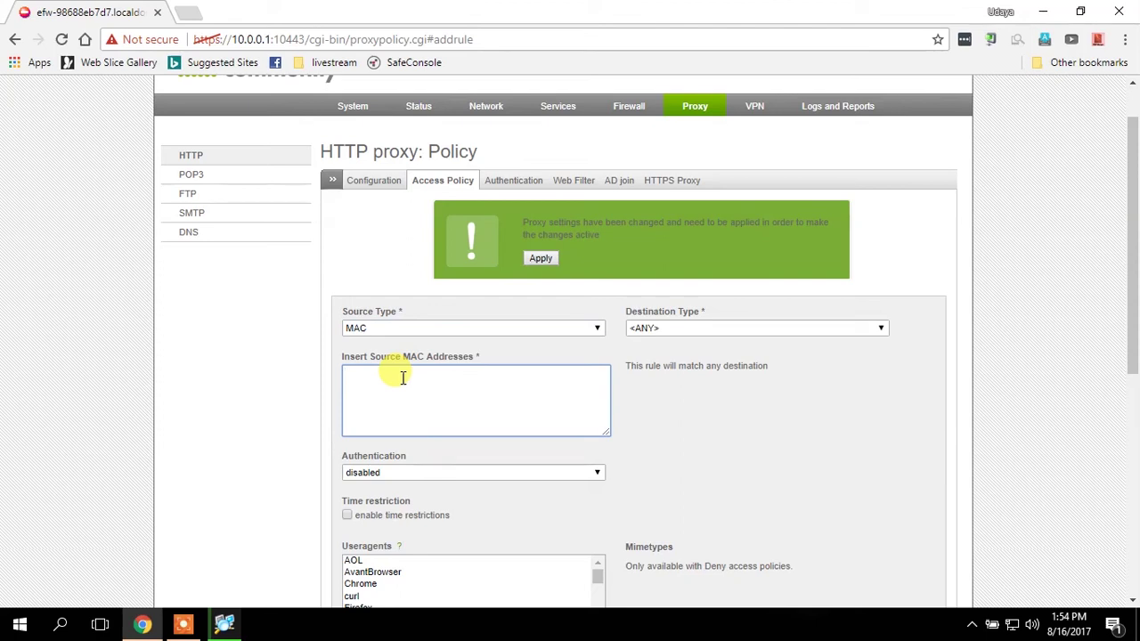
text(00:26:6C:2D:F1:A4)
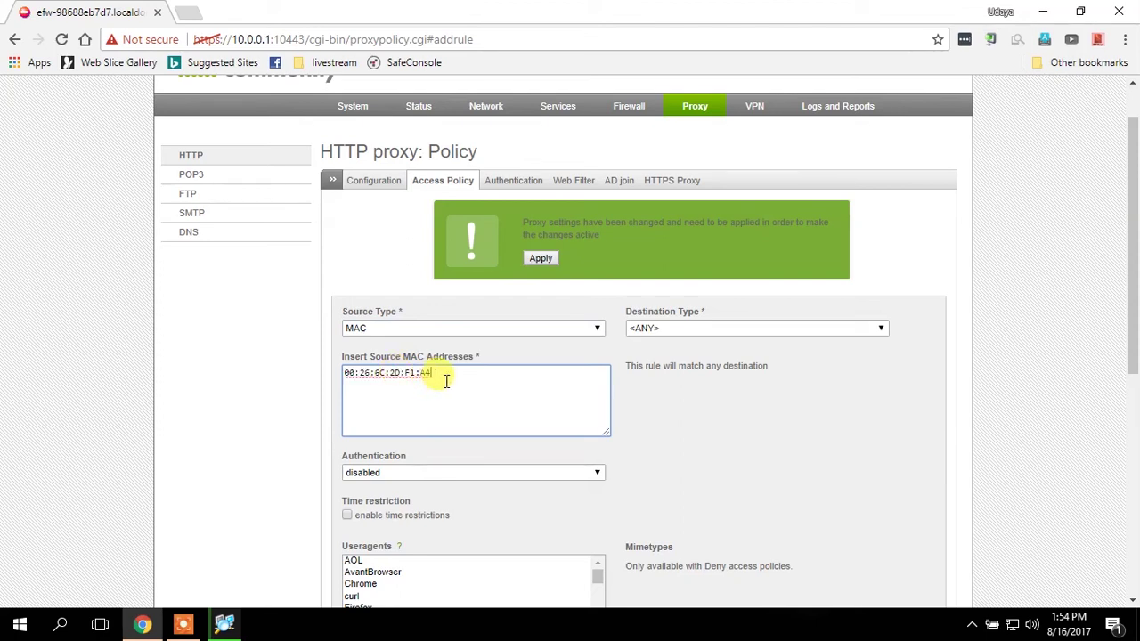
Step: Set the policy's destination type to Domain and list .youtube.com and .facebook.com on separate lines
click(704, 331)
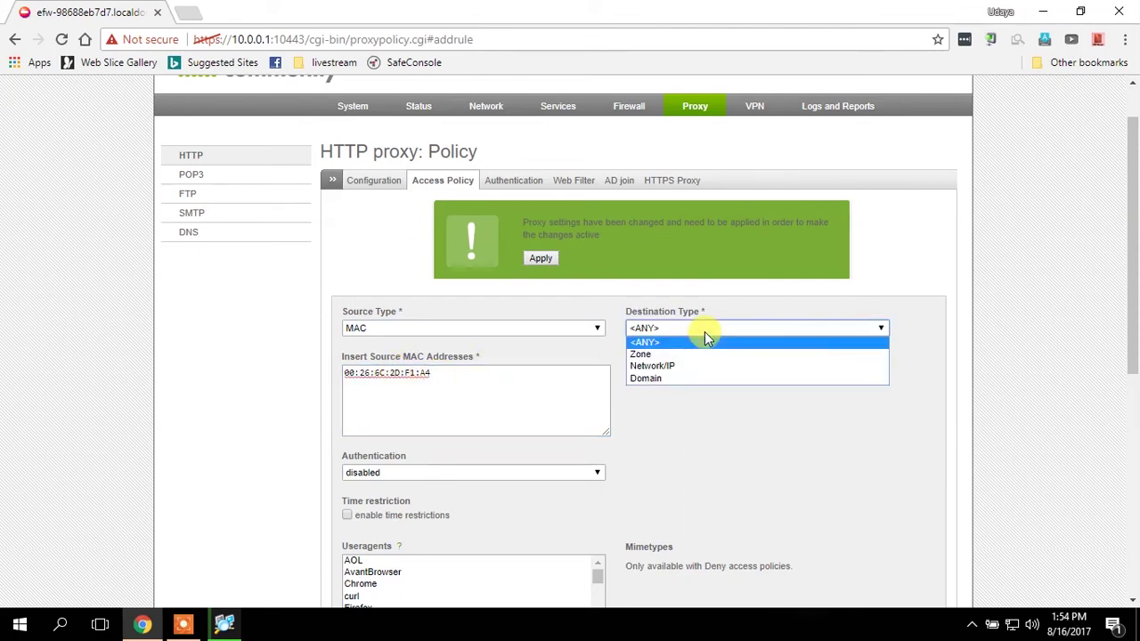
click(655, 380)
click(656, 379)
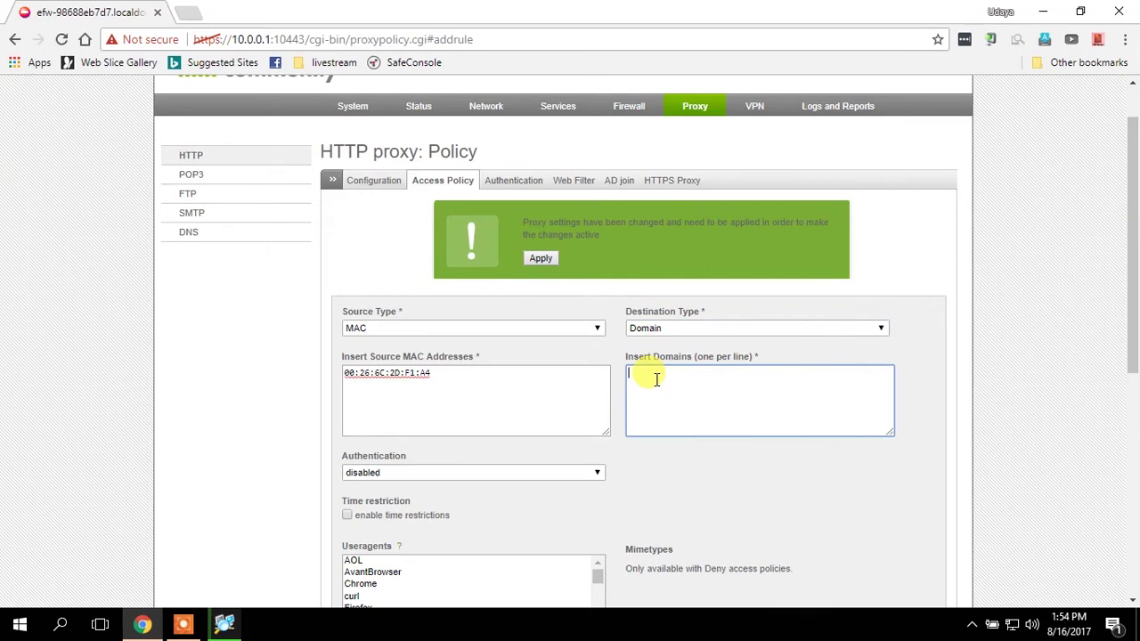
text(.youtube.com)
key(Return)
text(.facebook.com)
Step: Set the policy to Deny access in First position
scroll(637, 495, down, 1)
scroll(636, 495, down, 1)
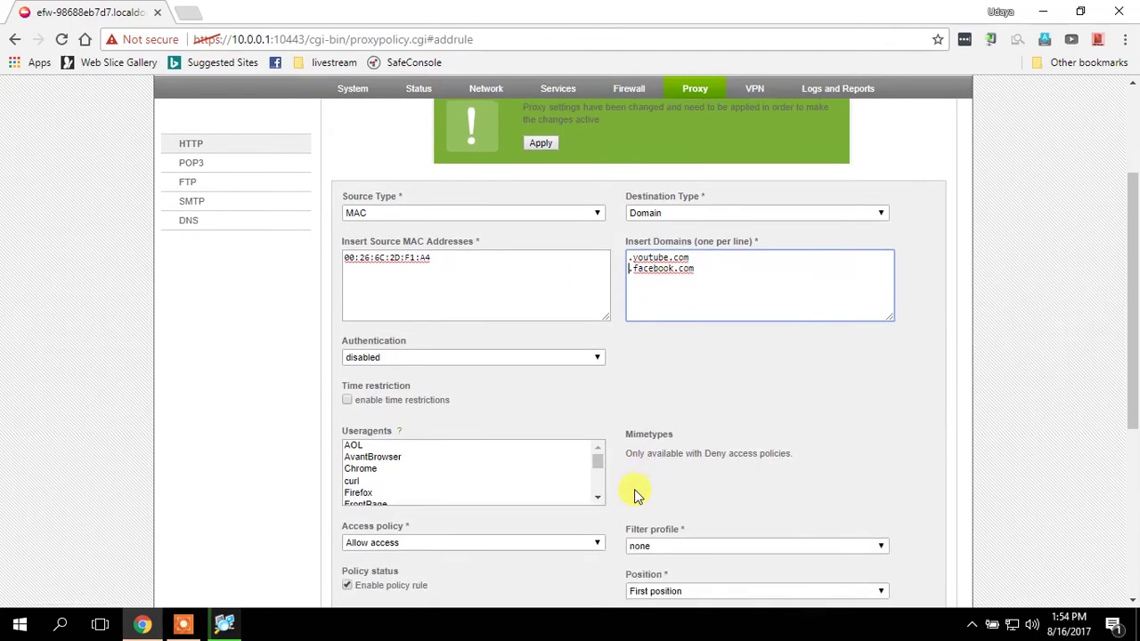
scroll(636, 495, down, 1)
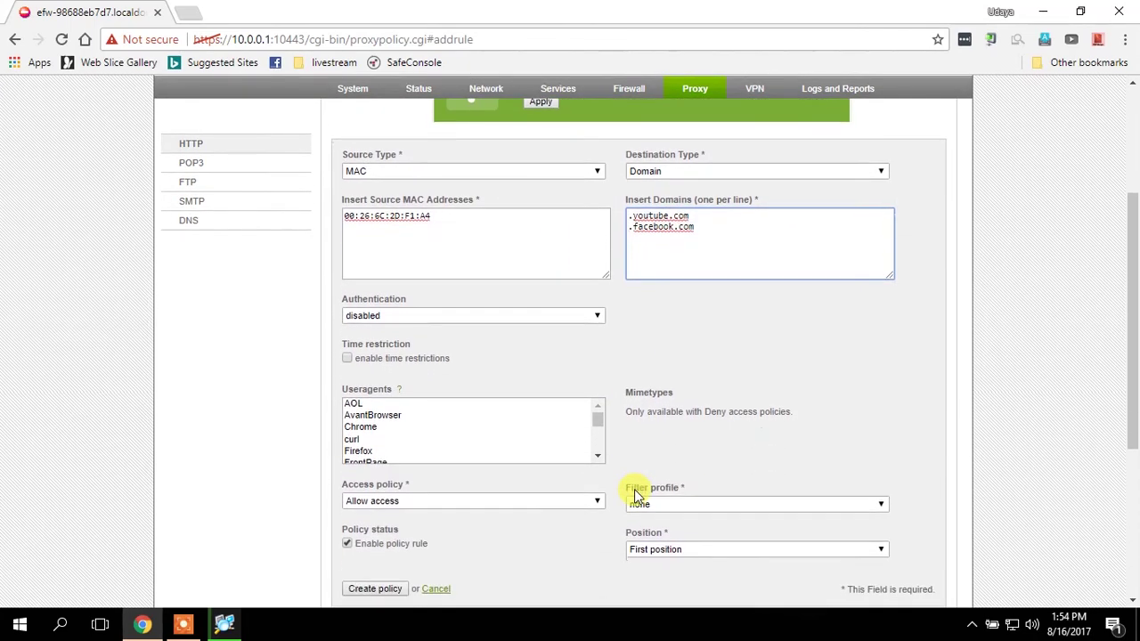
click(426, 506)
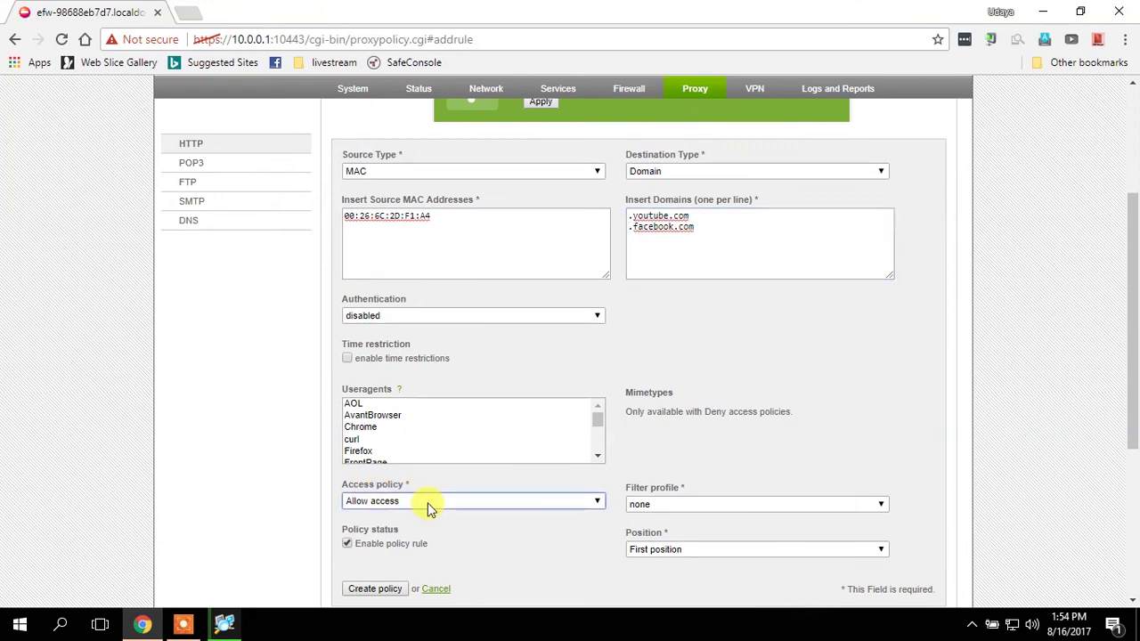
click(401, 525)
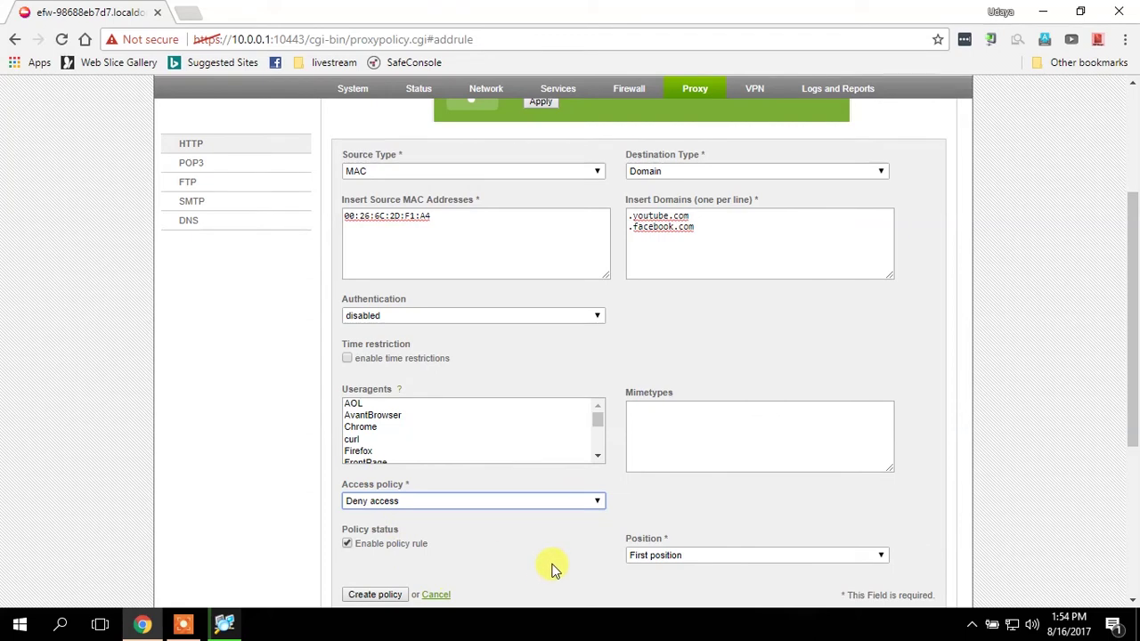
scroll(549, 566, down, 1)
click(645, 500)
click(649, 501)
click(636, 504)
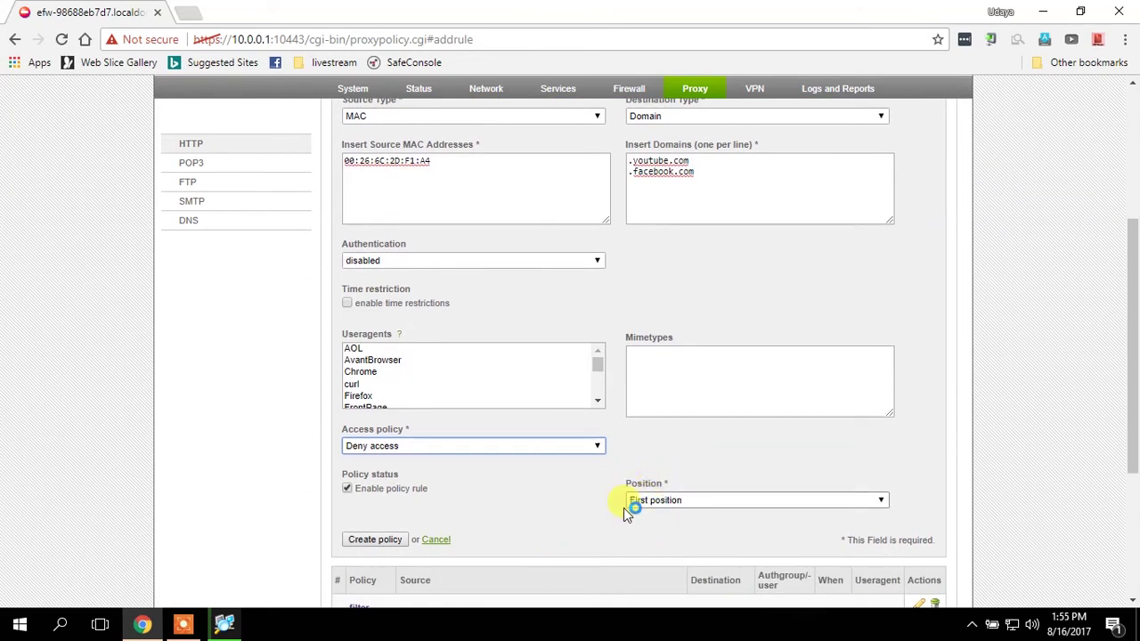
Step: Create the deny policy for the two domains and apply the changed proxy settings
scroll(535, 496, up, 1)
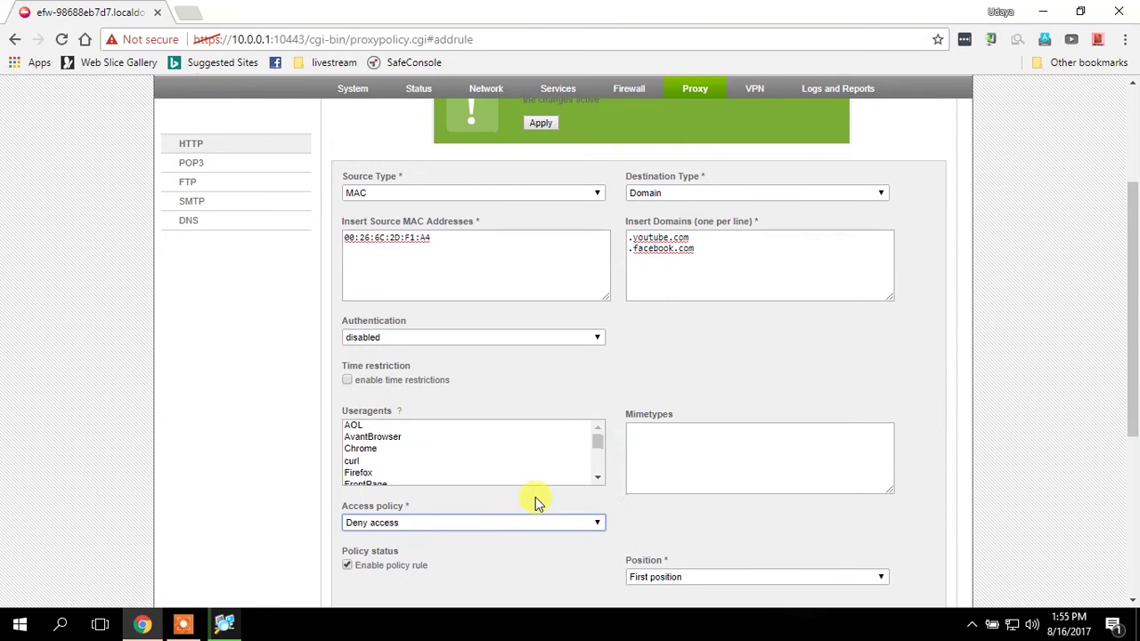
scroll(535, 496, down, 1)
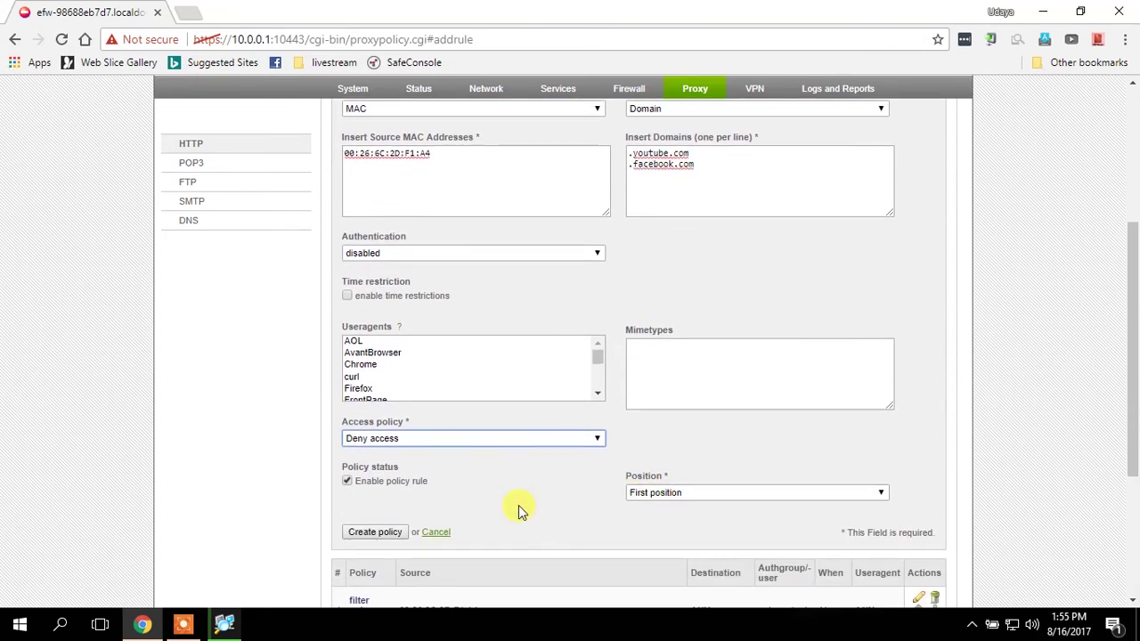
scroll(518, 505, down, 1)
scroll(518, 505, up, 1)
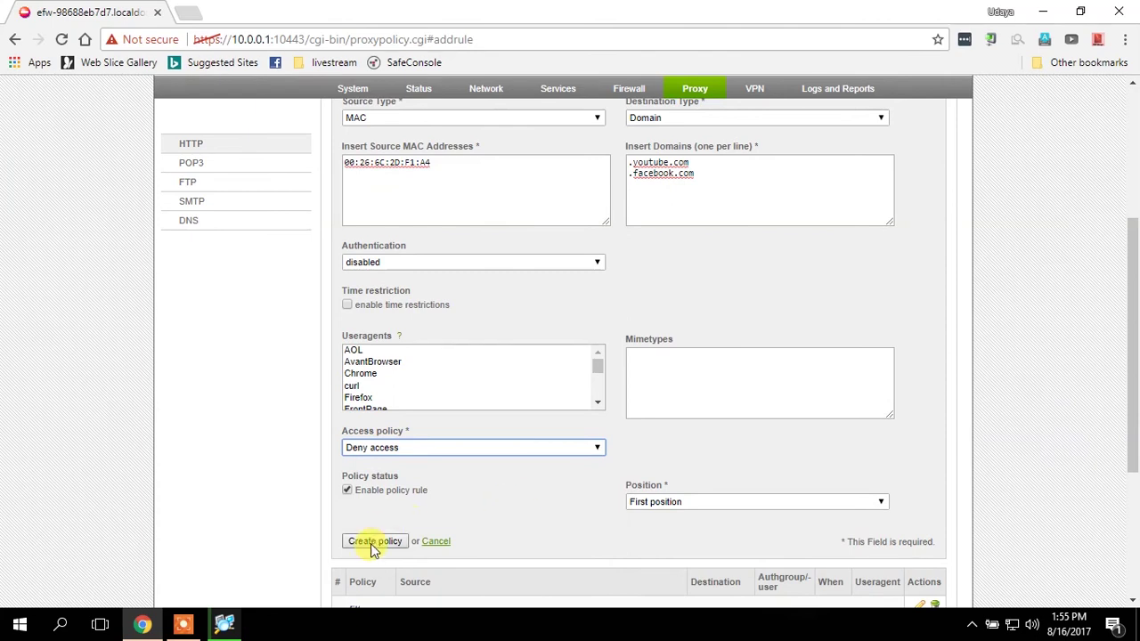
click(371, 543)
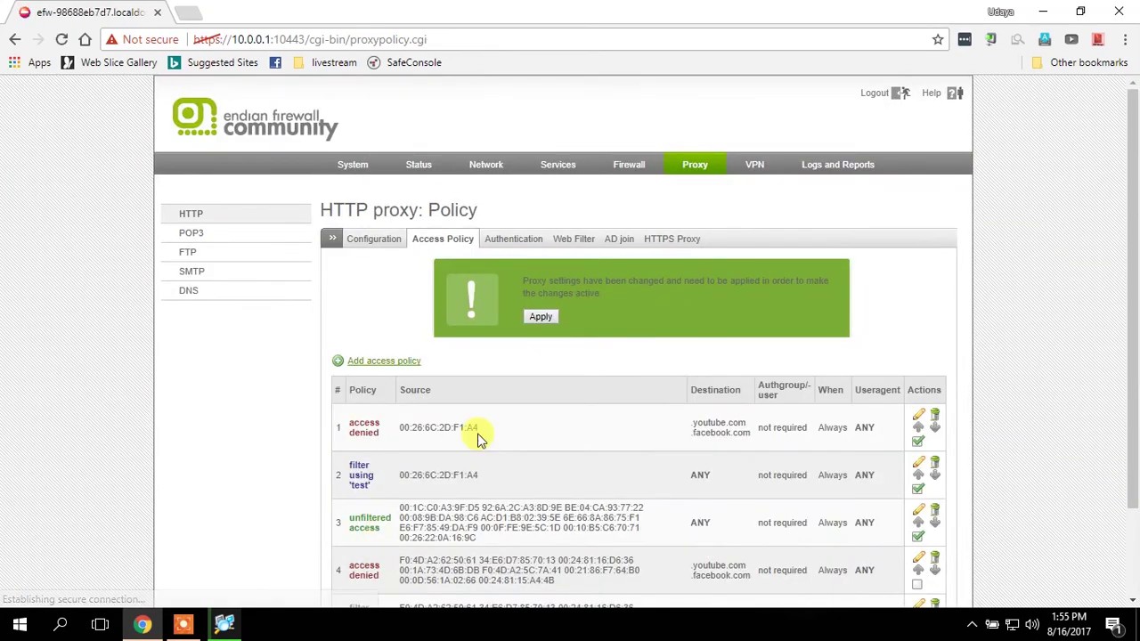
click(548, 317)
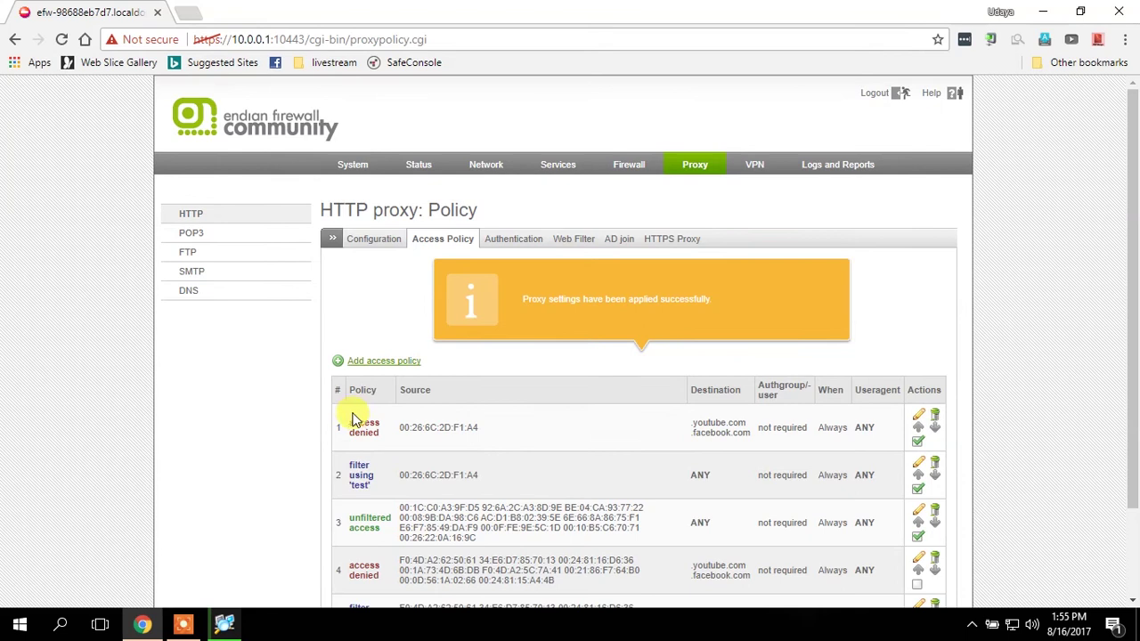
Step: Review the two access policies for source 00:26:6C:2D:F1:A4 in the policy list
drag(352, 422, 886, 485)
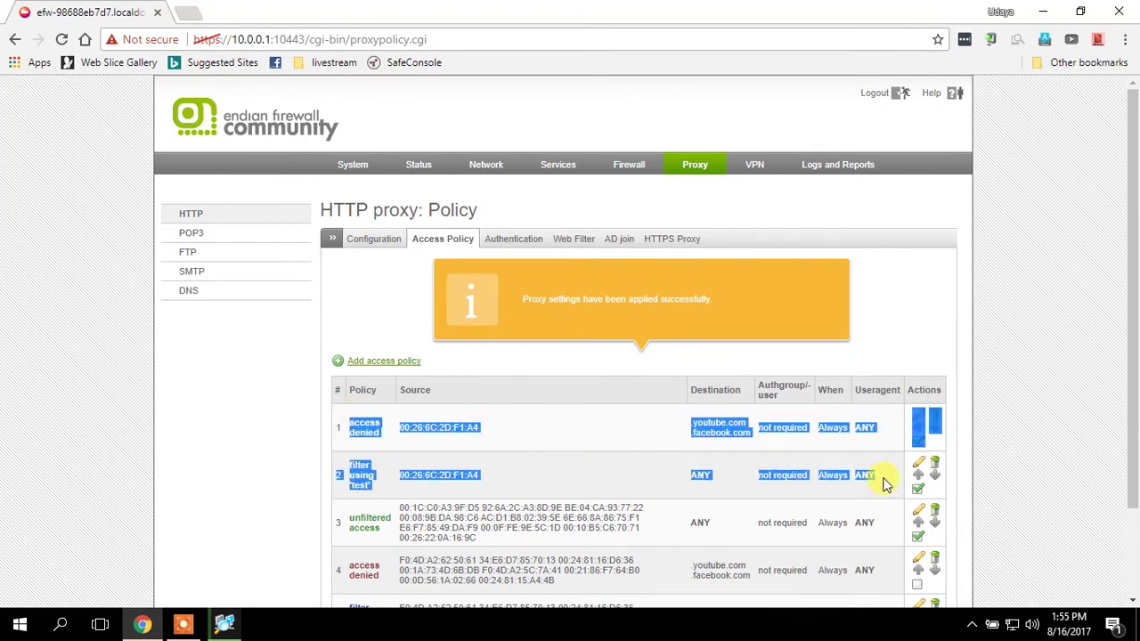
click(881, 482)
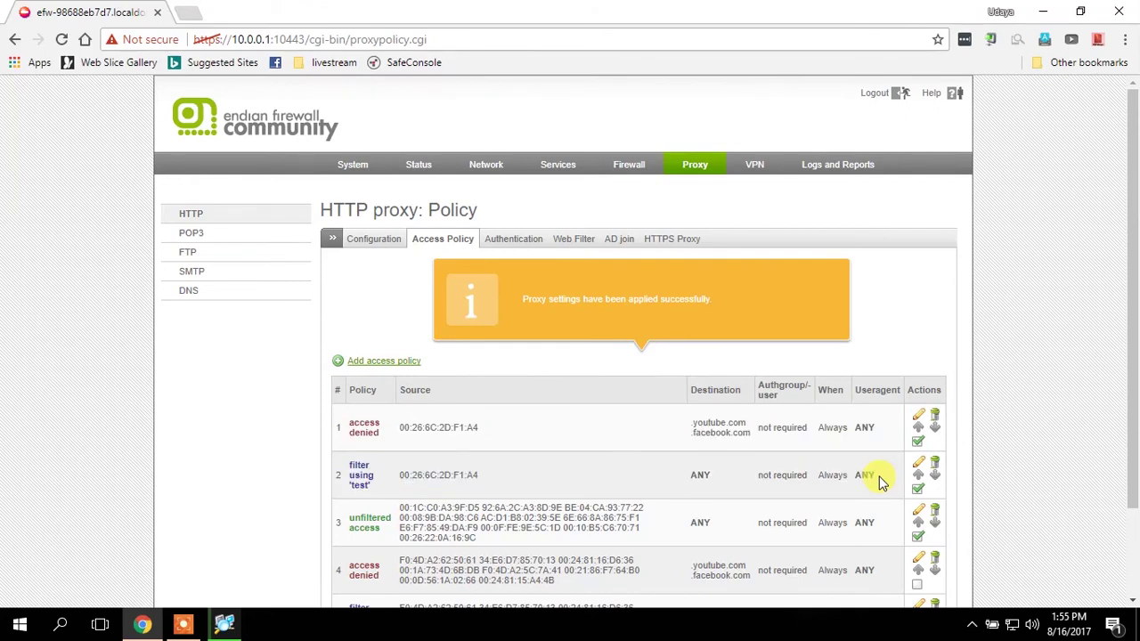
drag(880, 482, 352, 422)
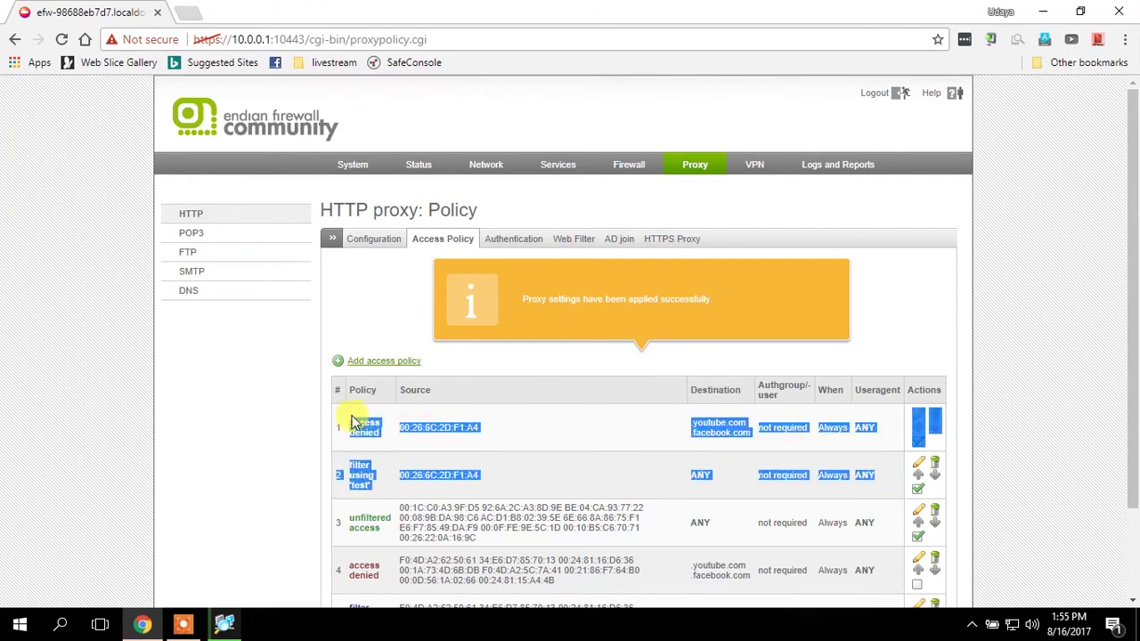
click(365, 426)
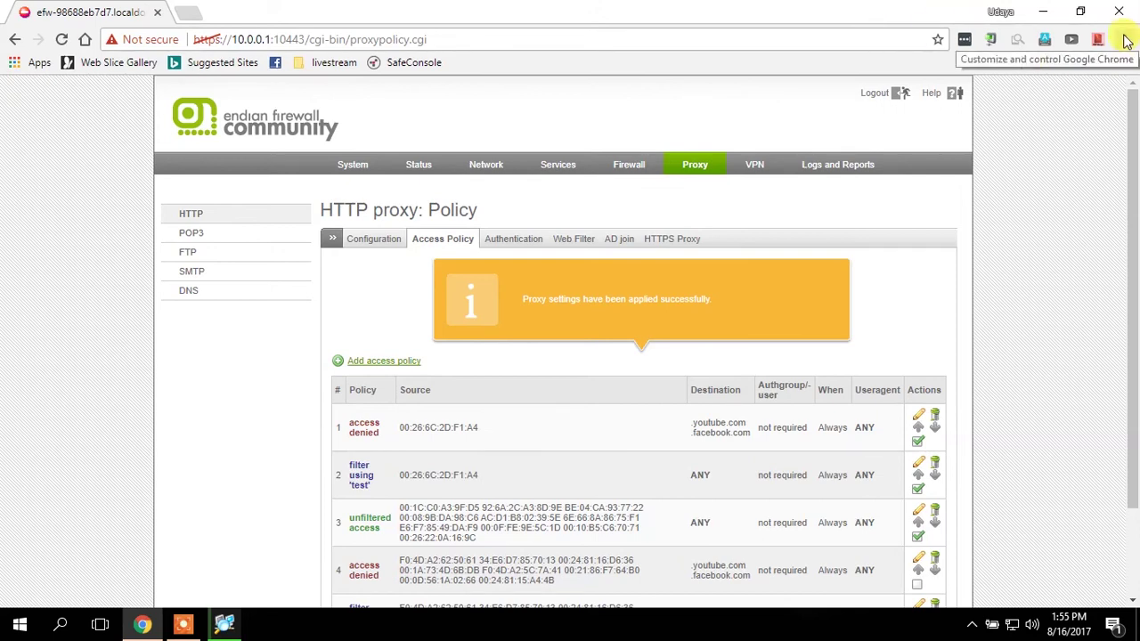
scroll(1131, 94, down, 1)
scroll(1133, 98, up, 1)
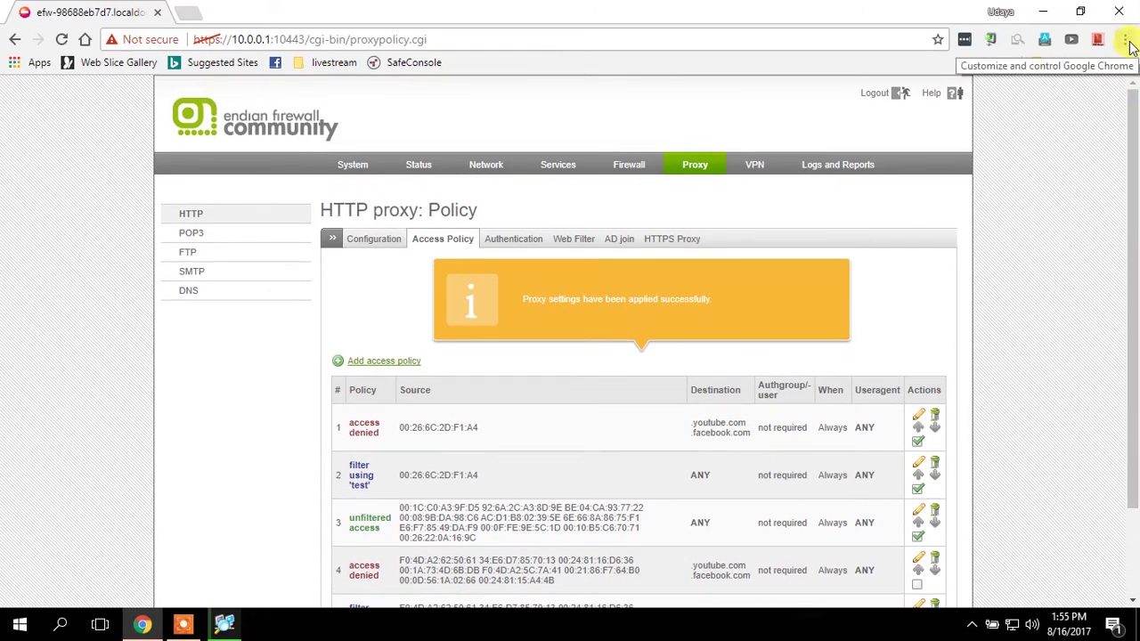
Step: Open the computer's proxy settings from the browser's advanced System settings in a new tab
click(189, 15)
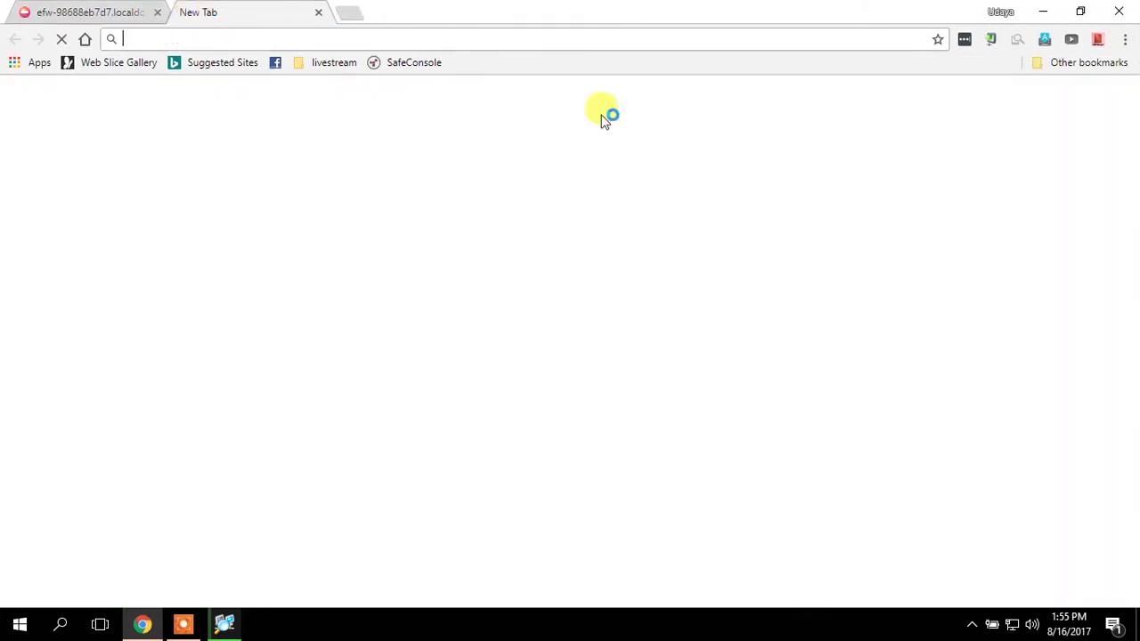
click(1125, 39)
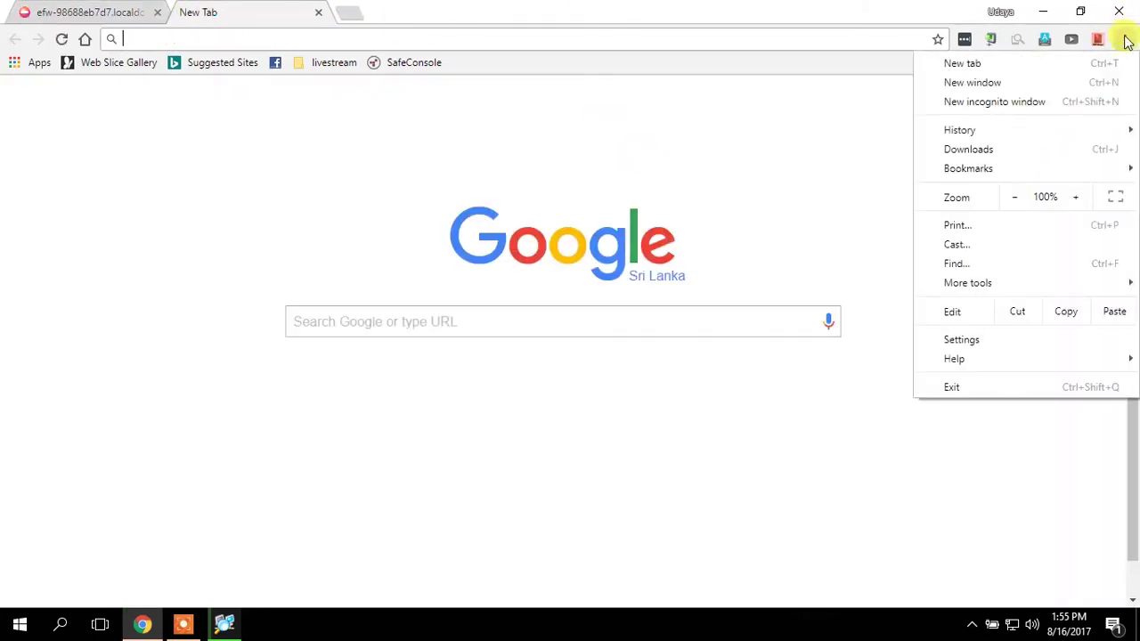
click(962, 340)
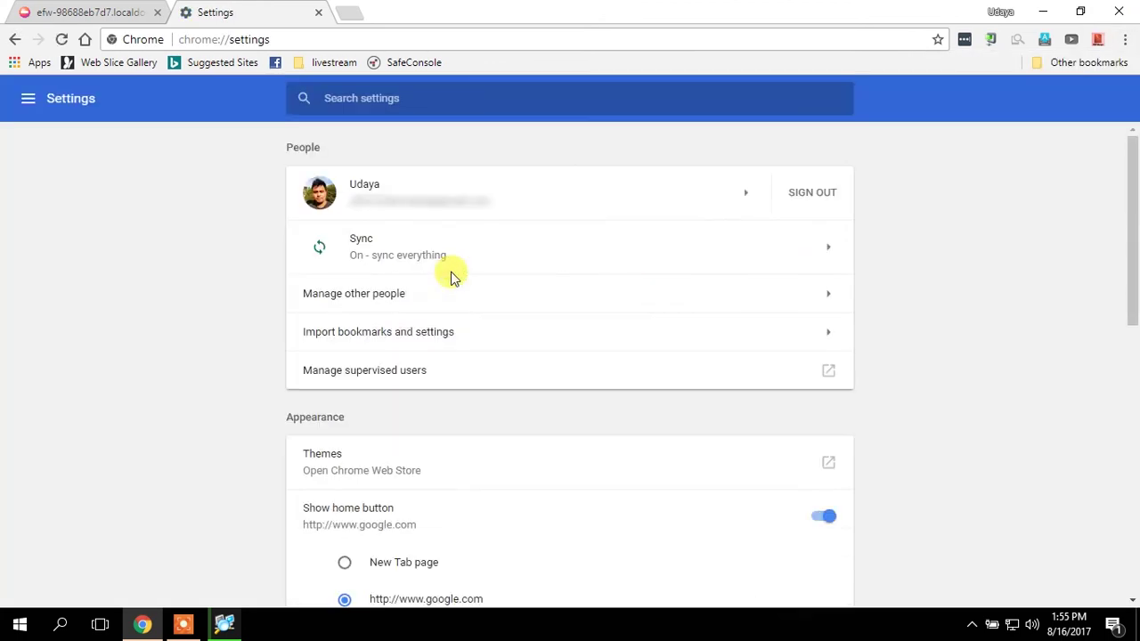
click(28, 98)
click(62, 322)
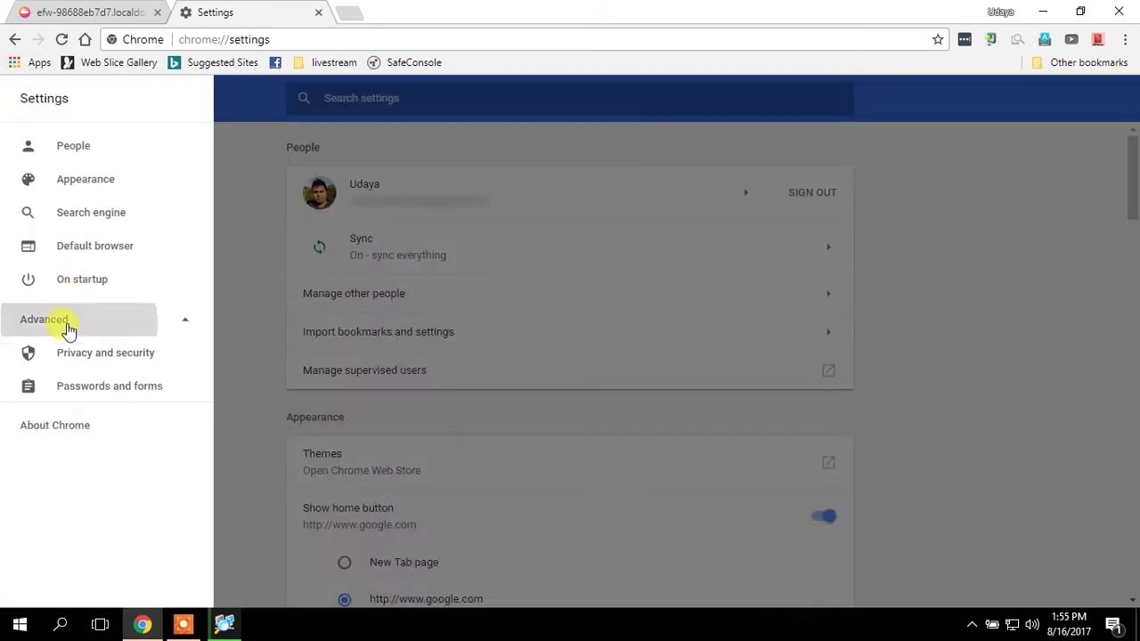
click(71, 553)
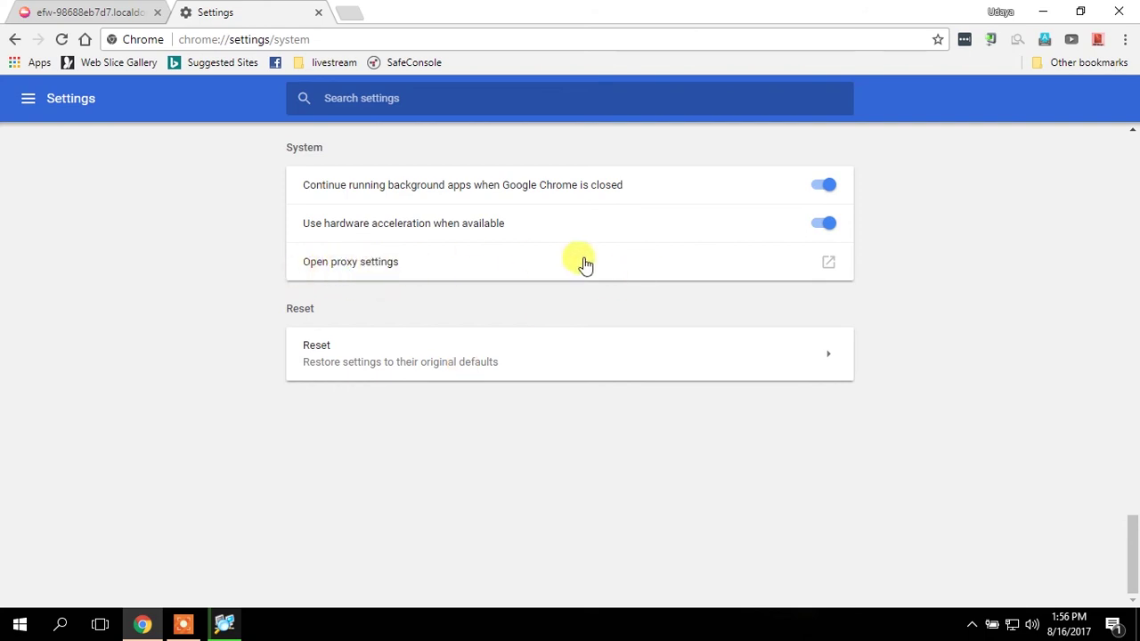
click(828, 264)
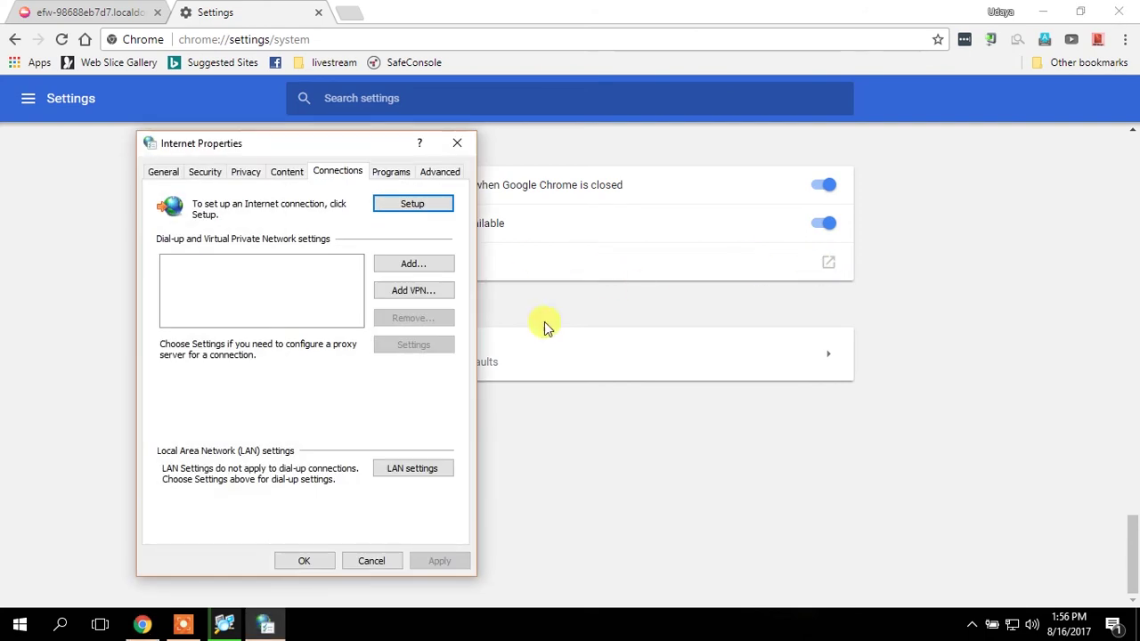
Step: Enable a proxy server for the LAN with address 10.0.0.1 and port 3128
click(401, 476)
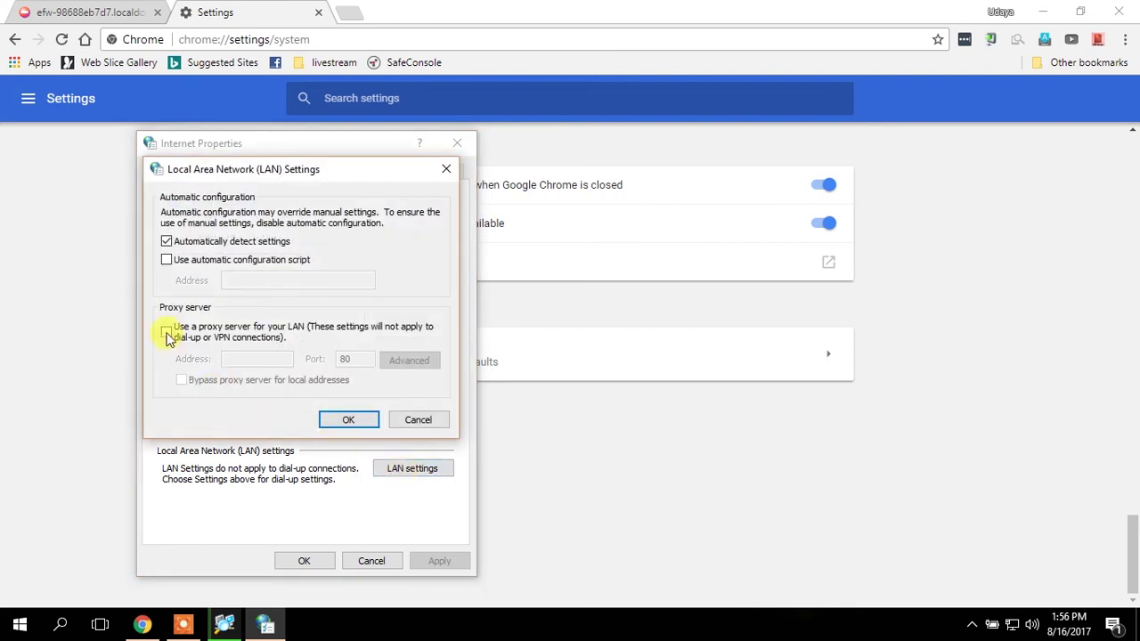
click(166, 333)
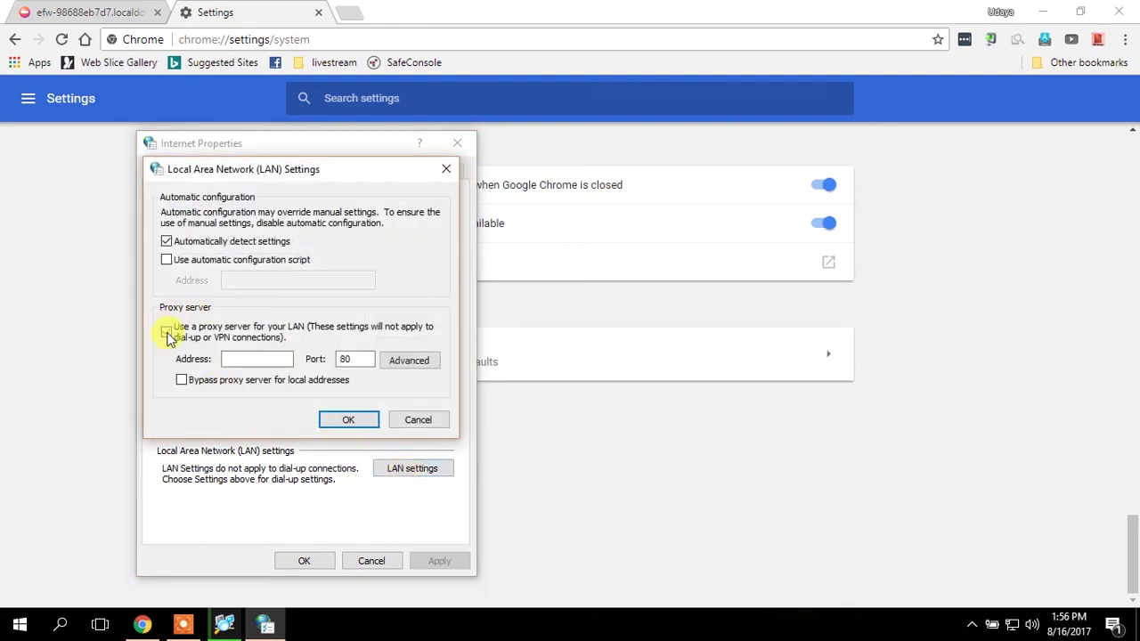
click(229, 356)
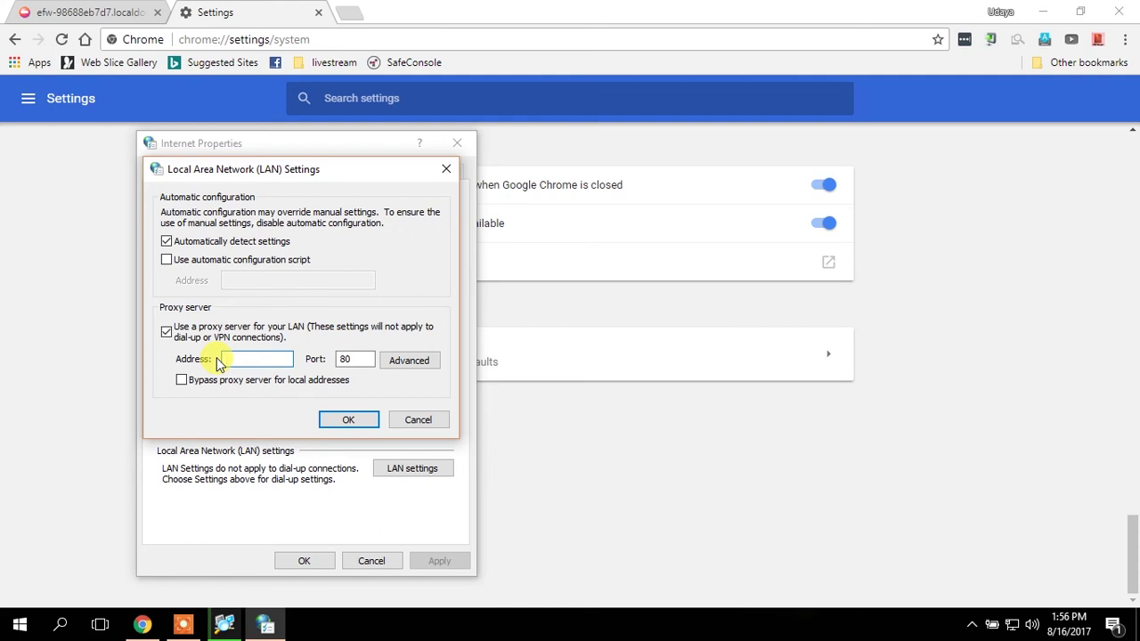
text(10.0.0.1)
double_click(345, 358)
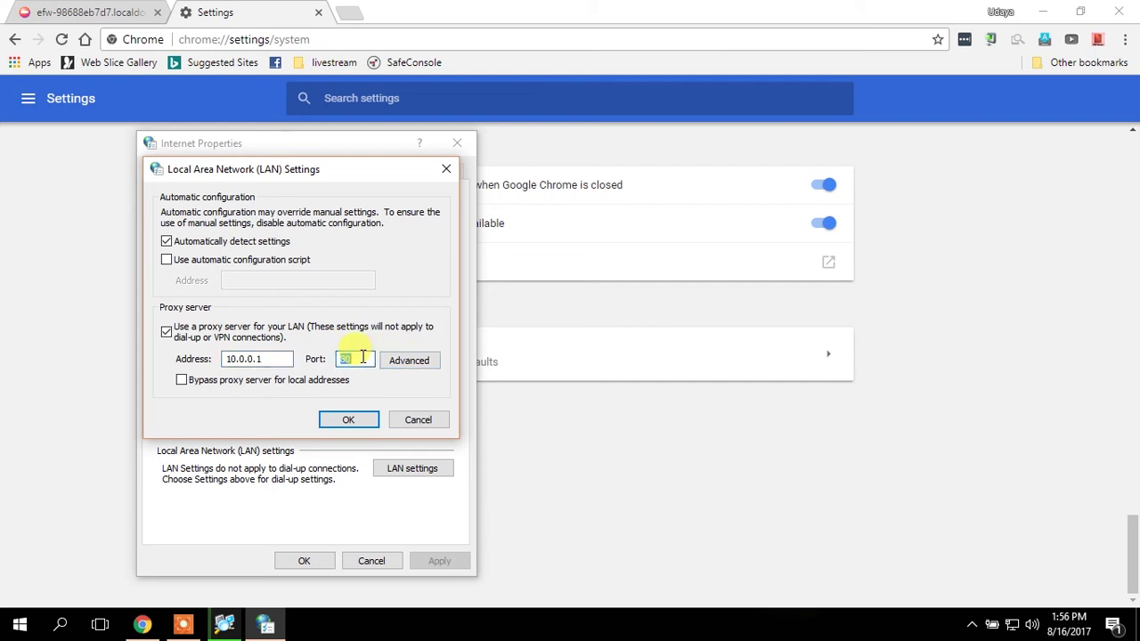
text(312)
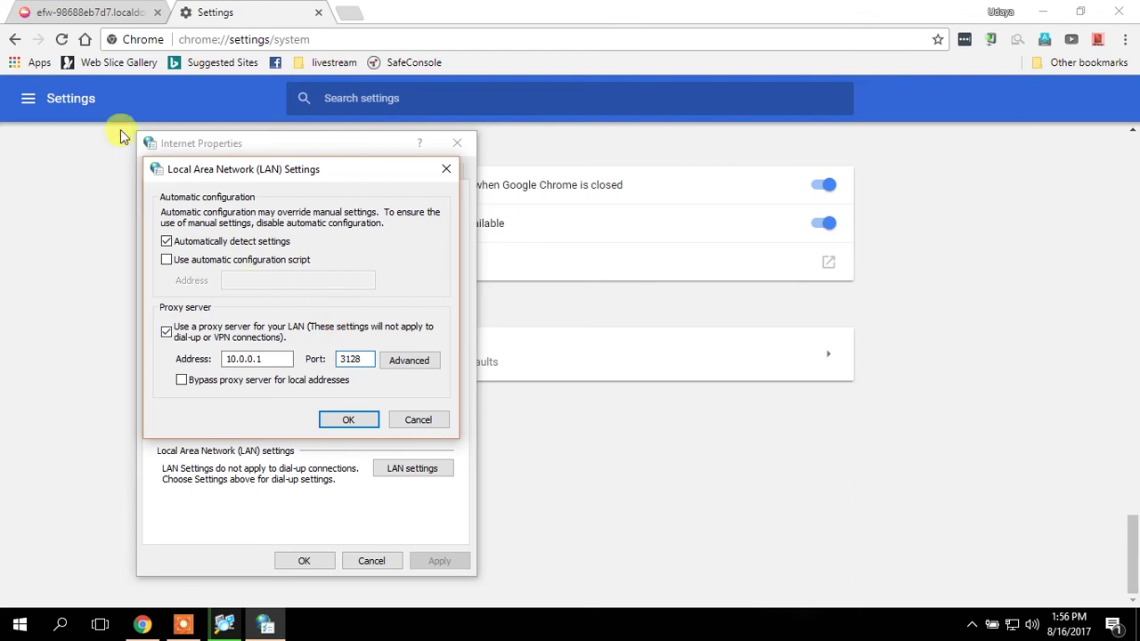
Step: Check the port used by the proxy in the firewall's HTTP proxy configuration
click(100, 18)
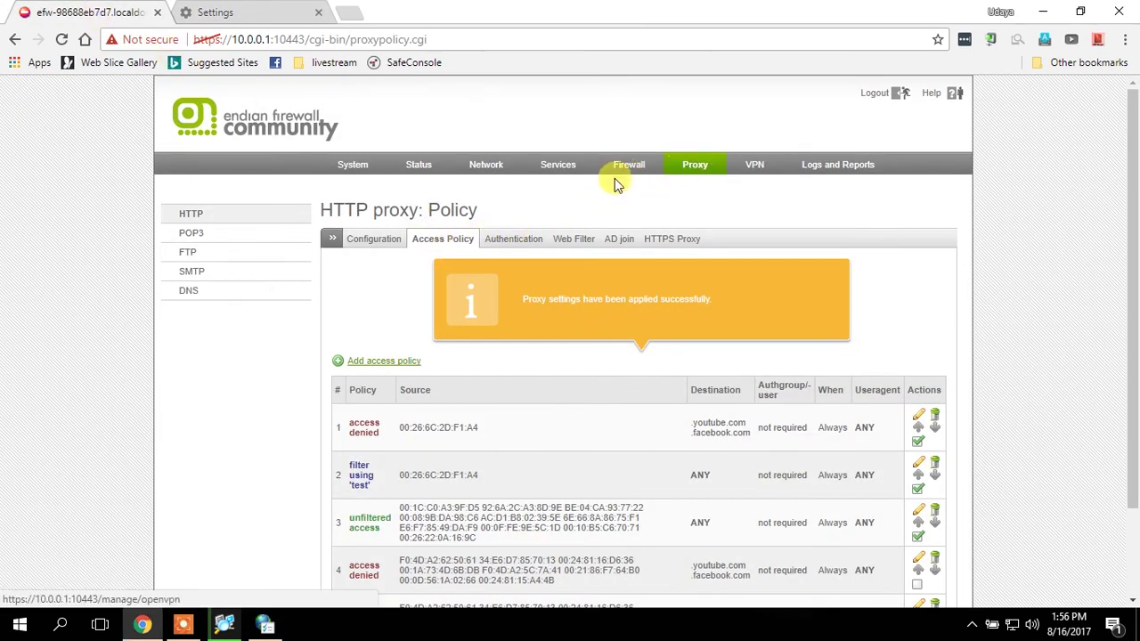
click(378, 241)
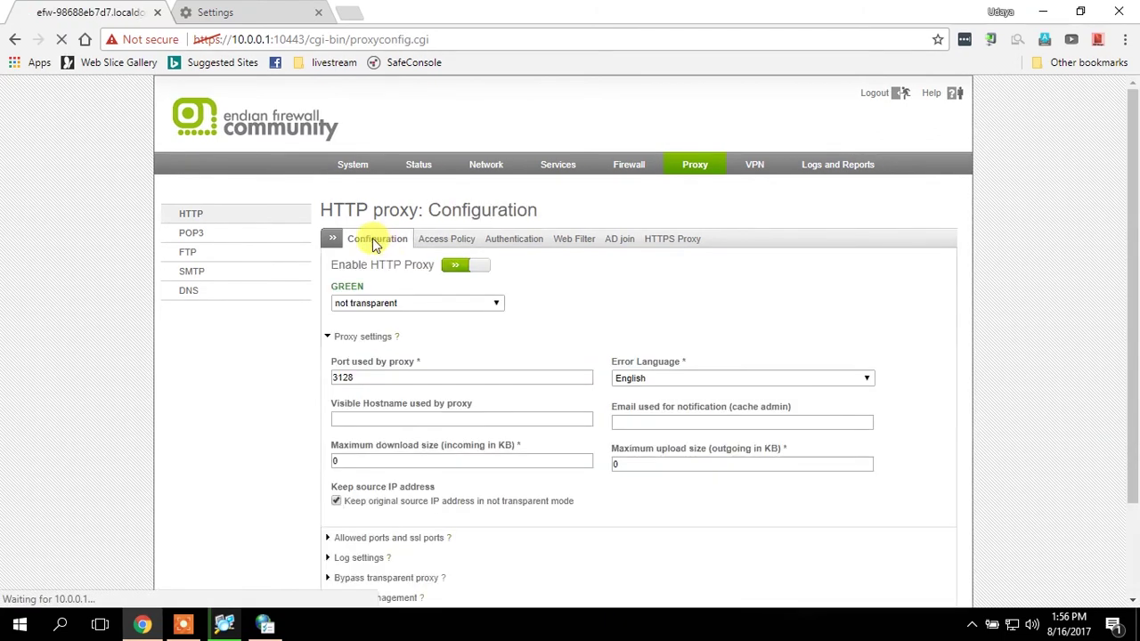
click(372, 376)
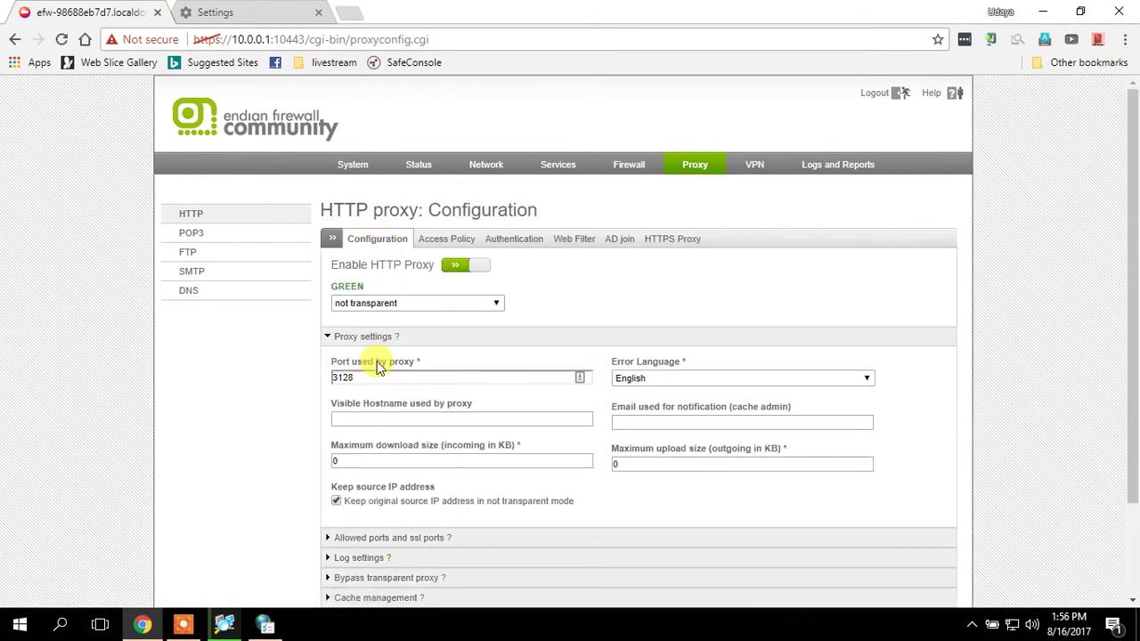
double_click(366, 375)
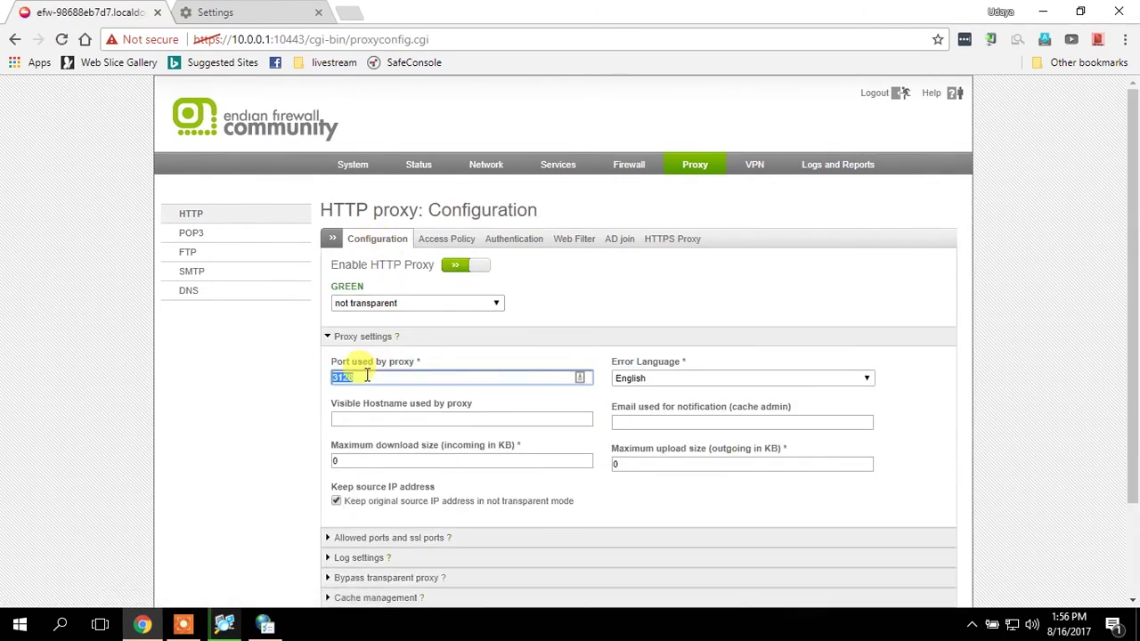
Step: Return to the LAN proxy settings and save them along with the Internet Properties
click(211, 12)
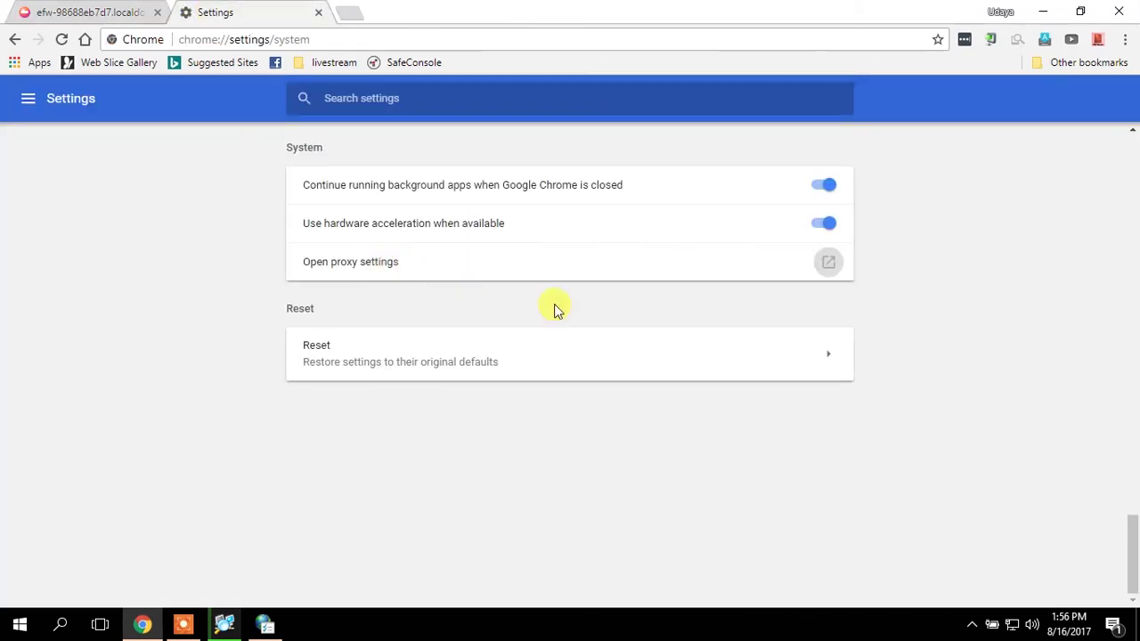
click(267, 627)
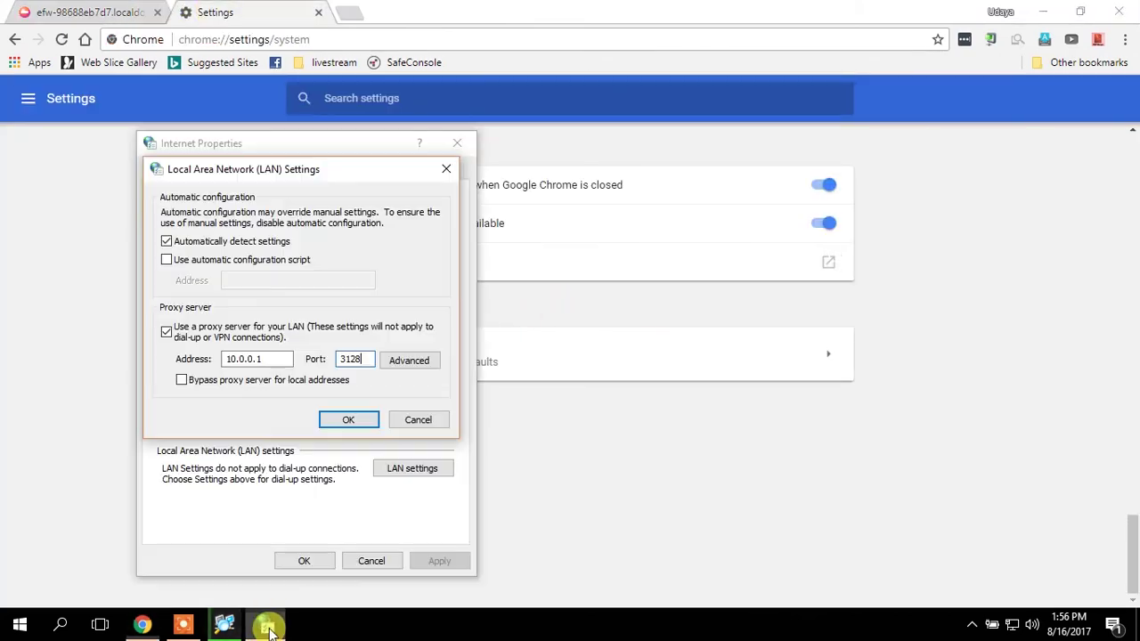
click(349, 420)
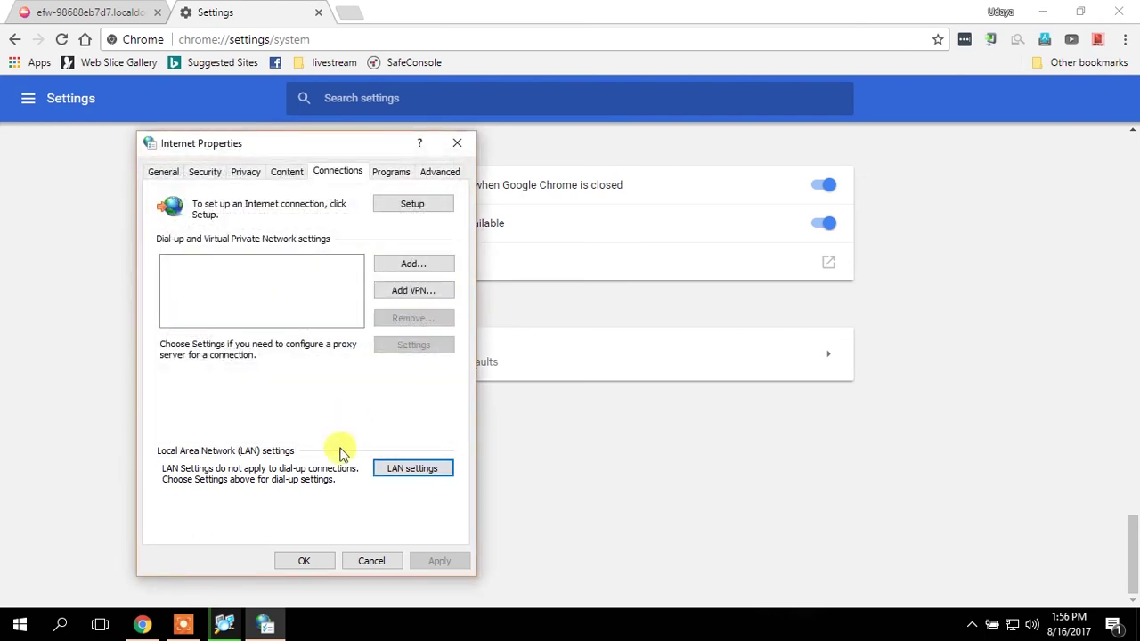
click(311, 559)
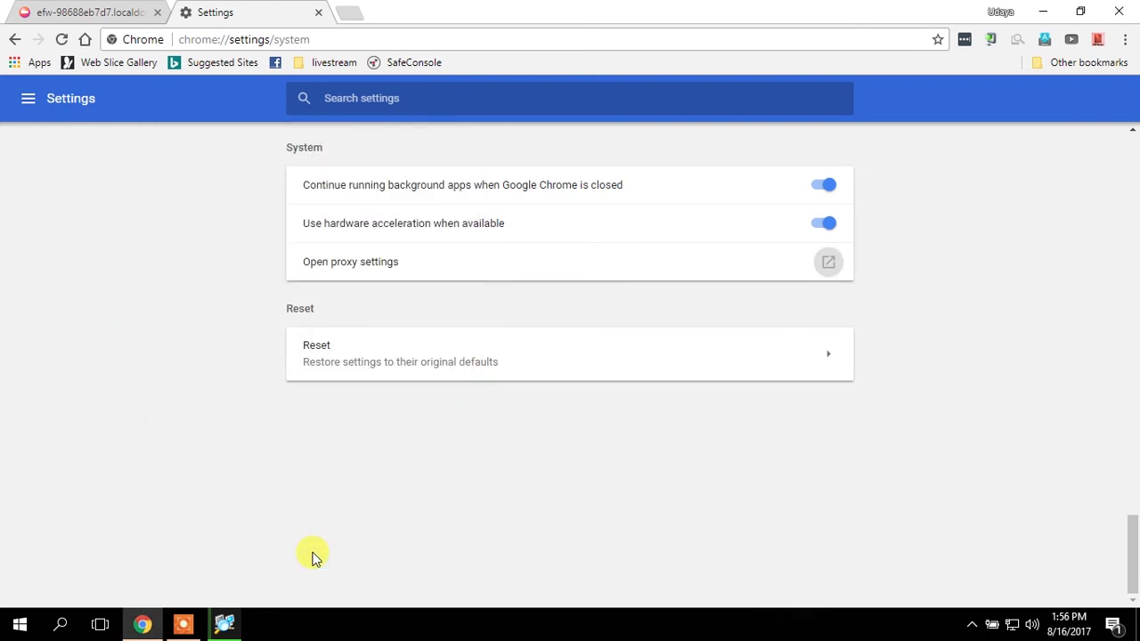
click(319, 14)
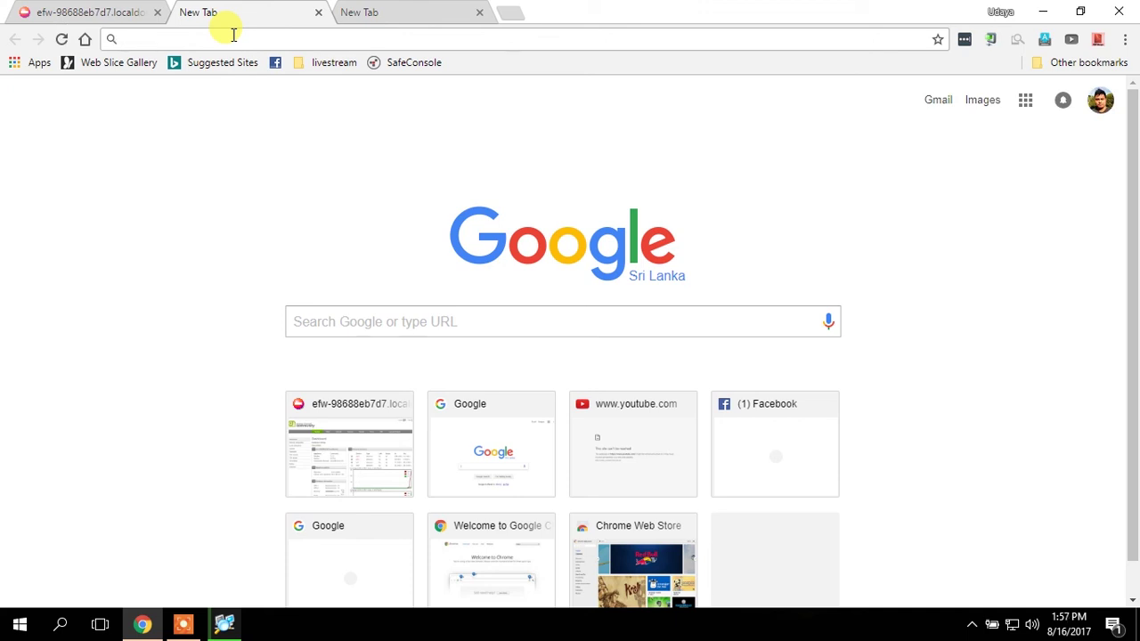
text(faceb)
key(Return)
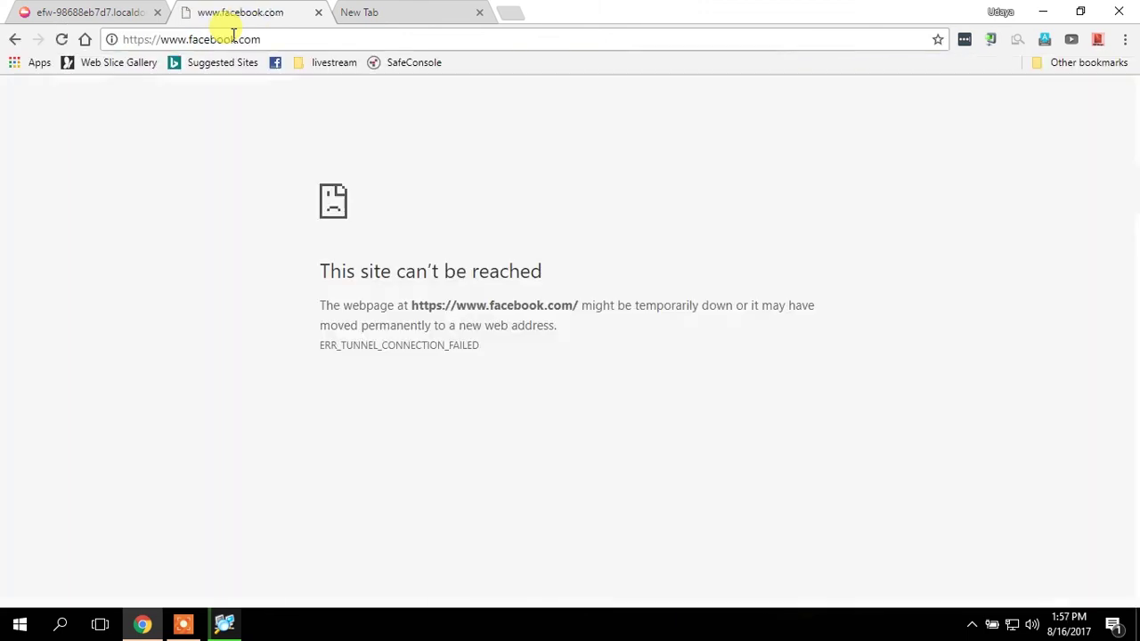
click(260, 45)
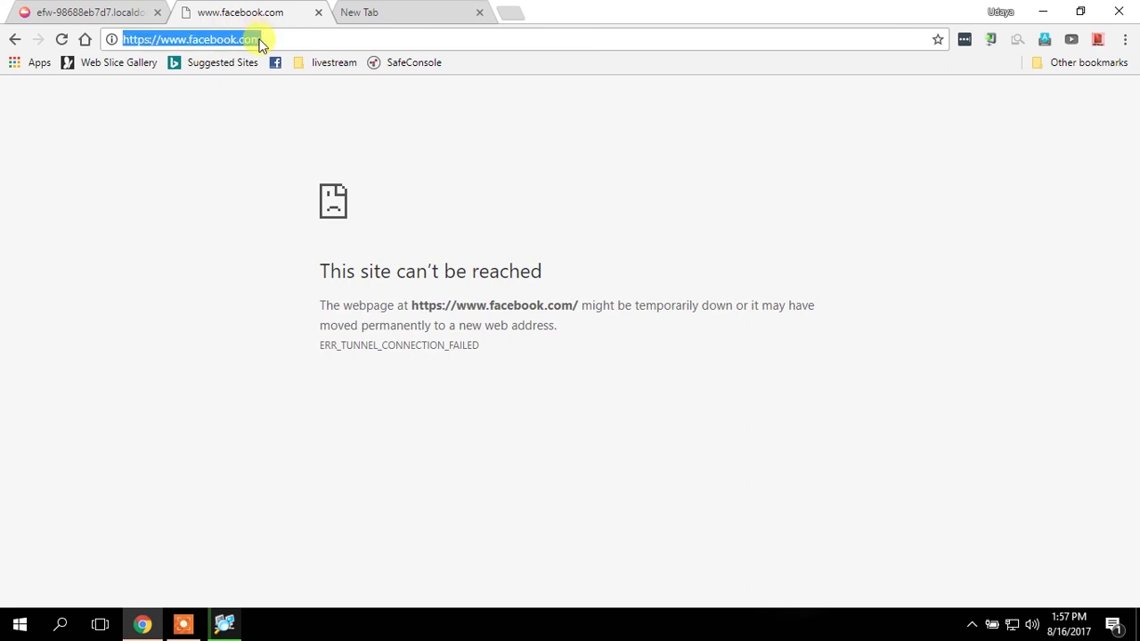
text(youtube)
key(Return)
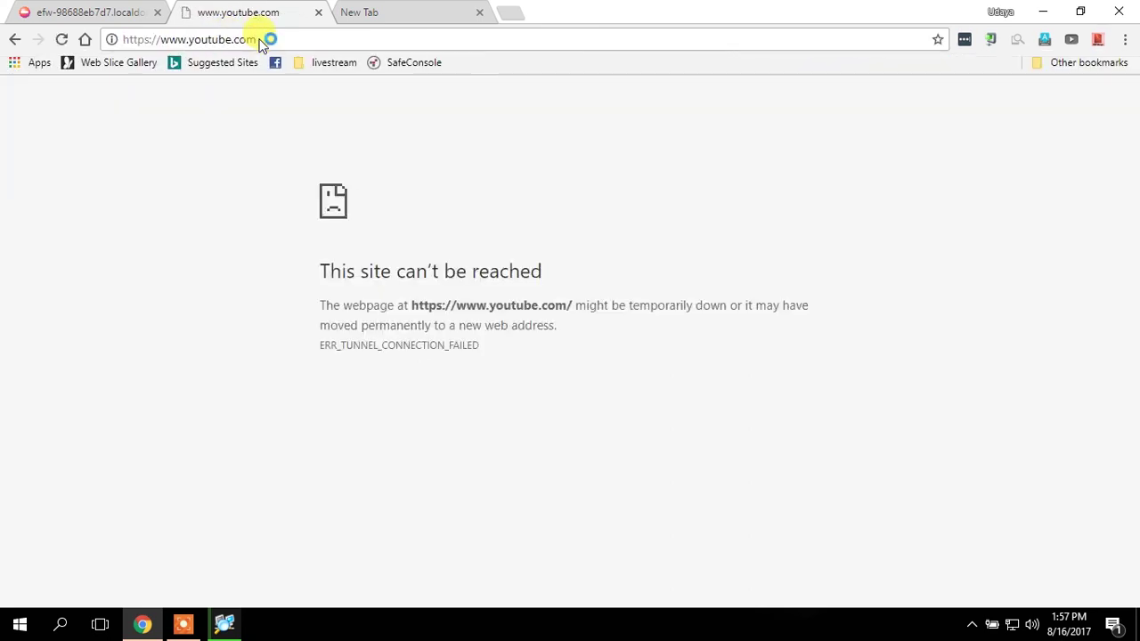
Step: Load google.lk and try to open YouTube from the Google apps list
click(261, 41)
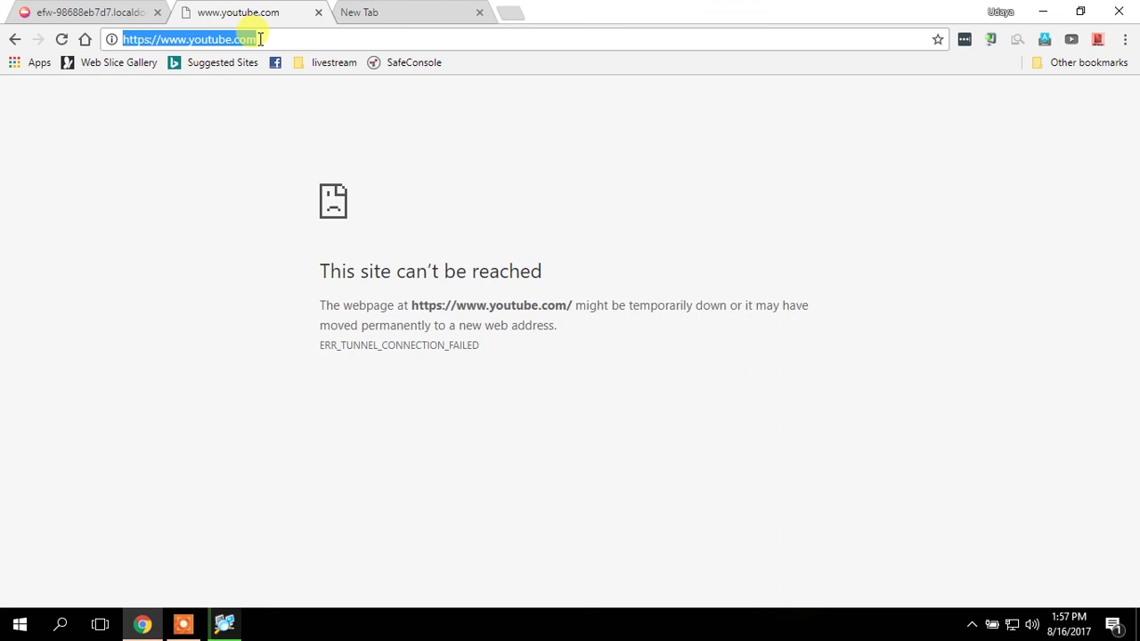
text(g)
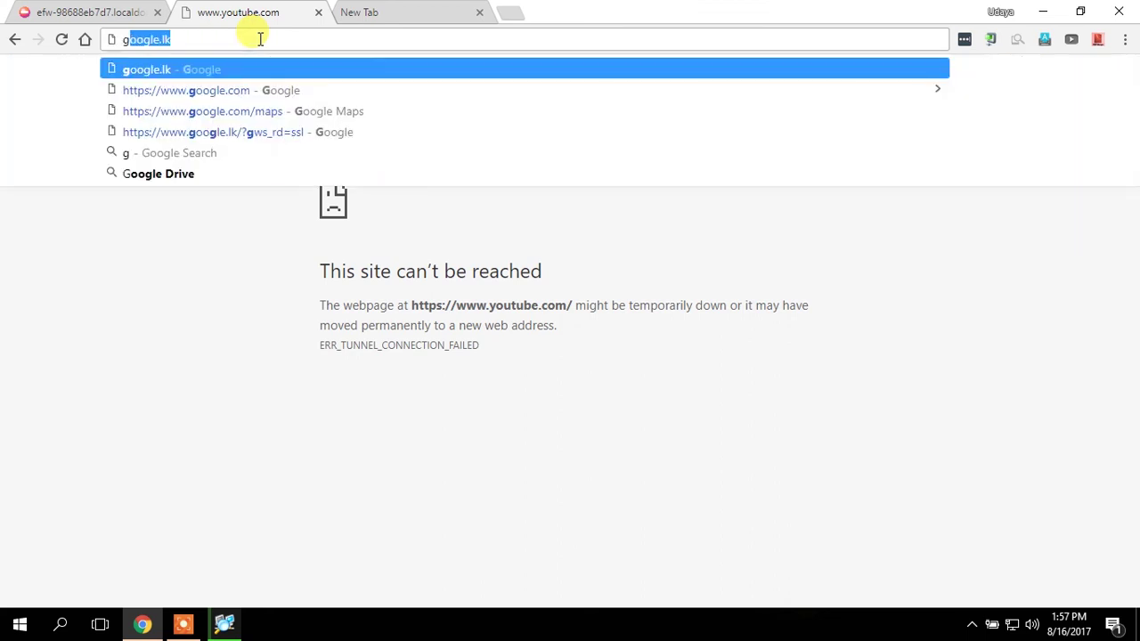
text(o)
key(Return)
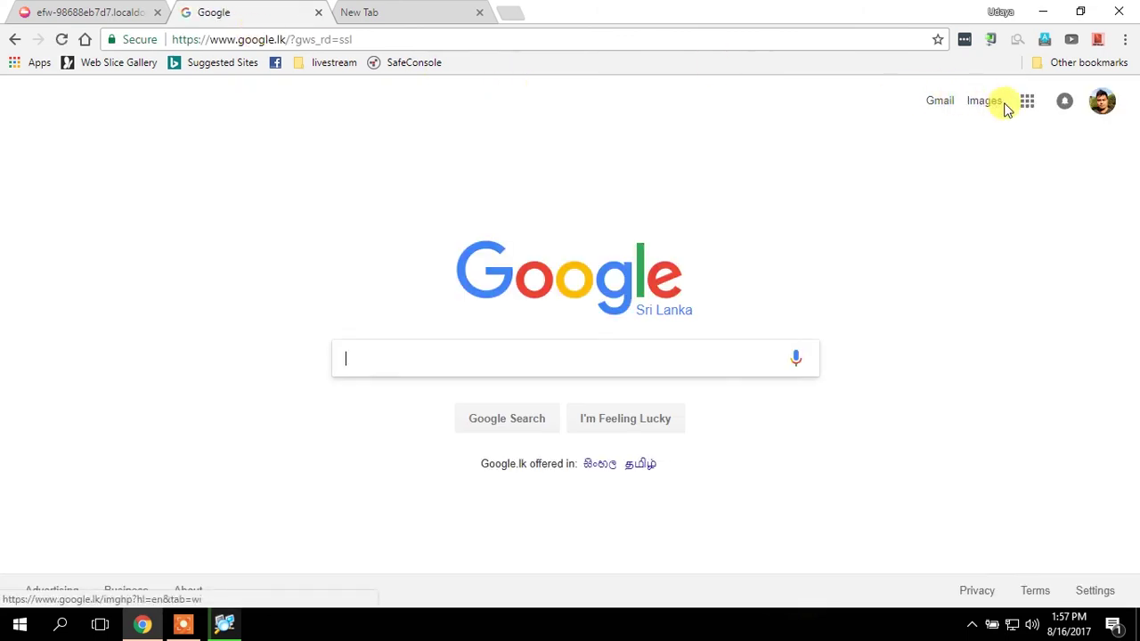
click(1025, 104)
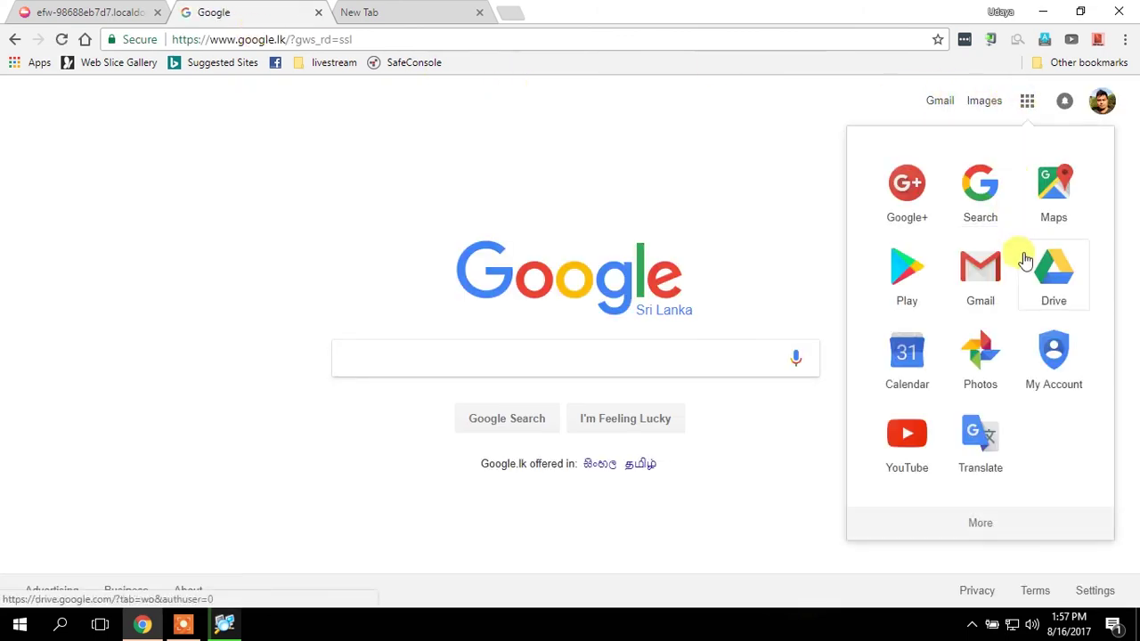
click(1053, 361)
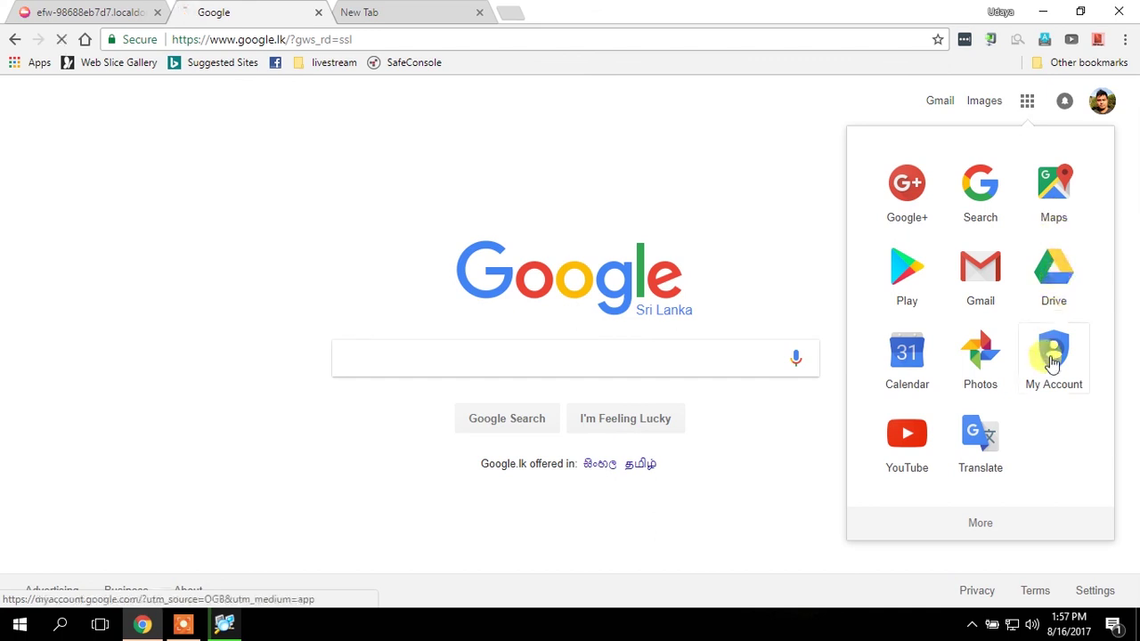
click(914, 437)
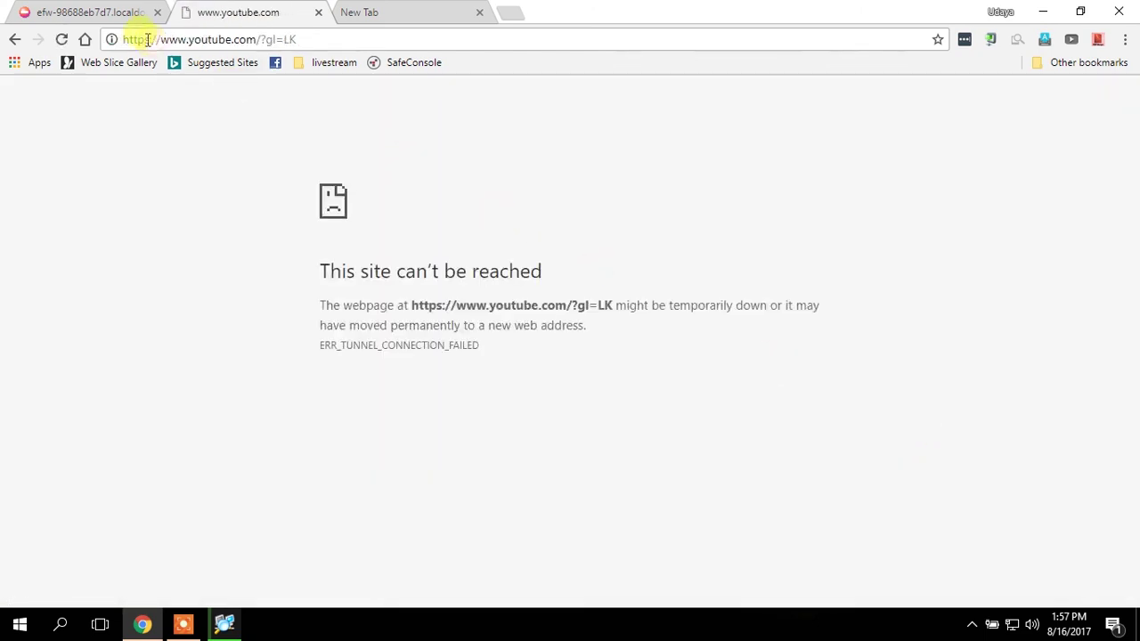
Step: Load the Nations Trust Bank website from a search for ntb, and return to the firewall's HTTP proxy configuration
click(122, 12)
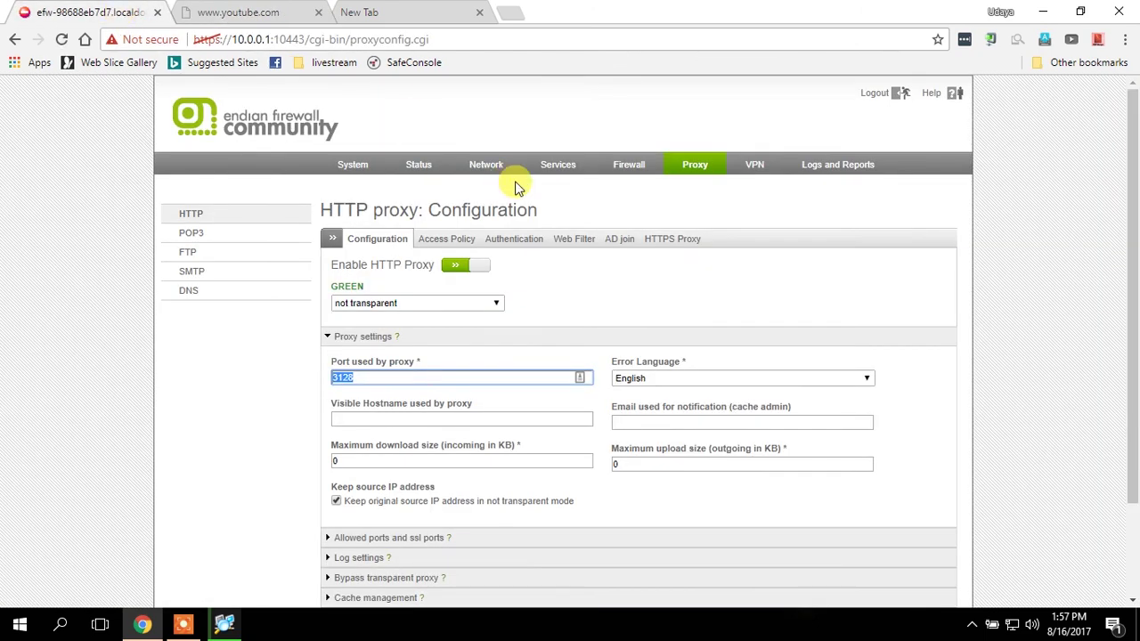
click(272, 15)
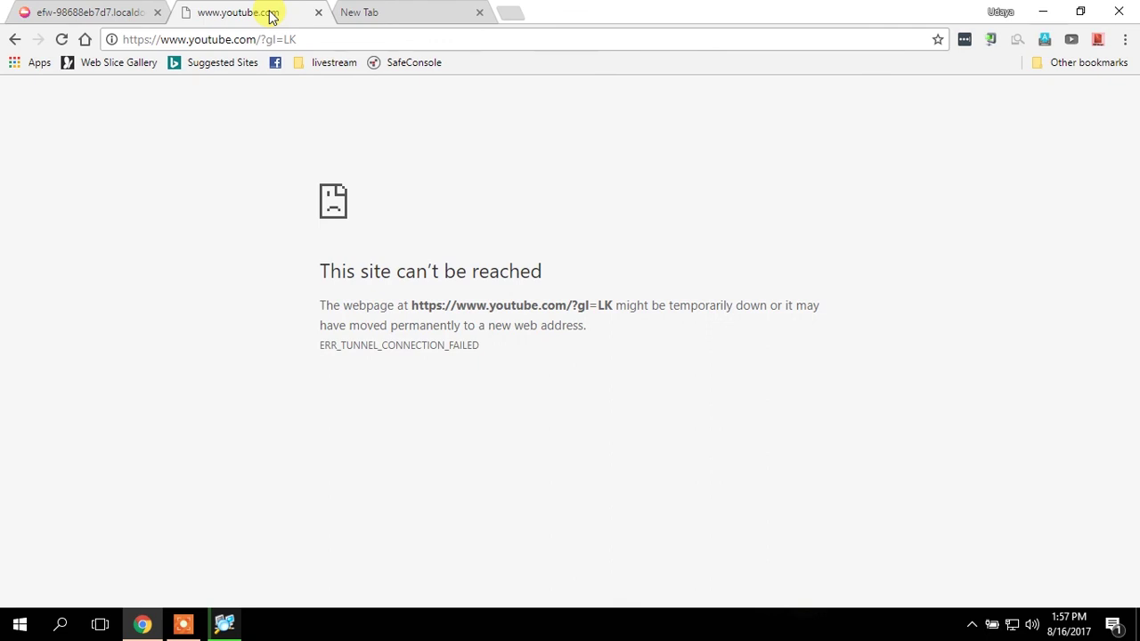
click(314, 39)
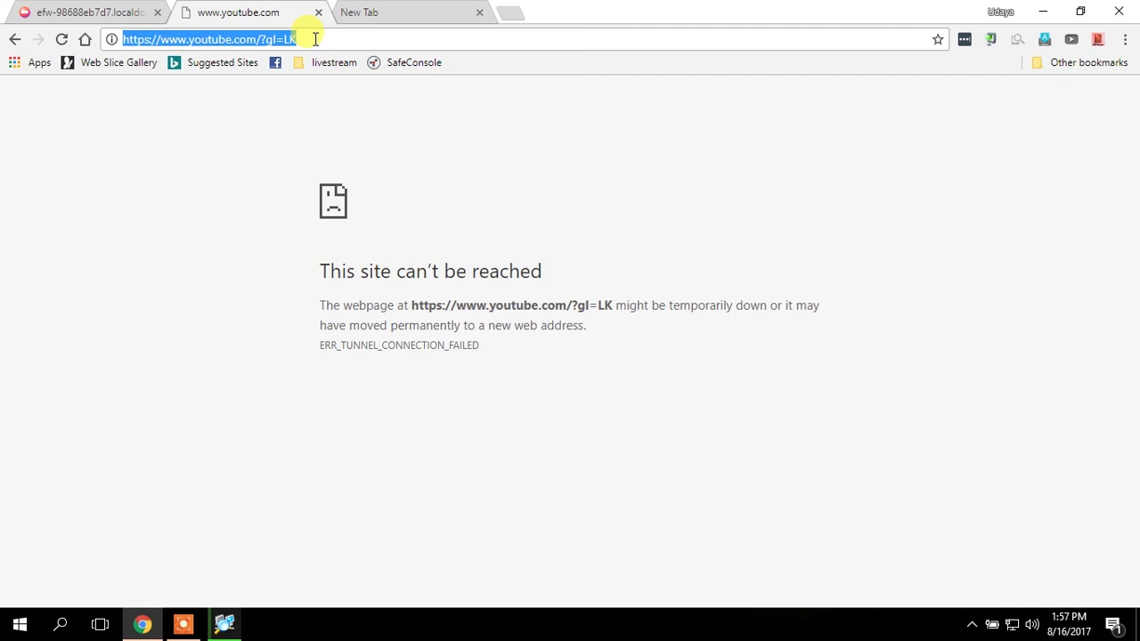
text(ntb)
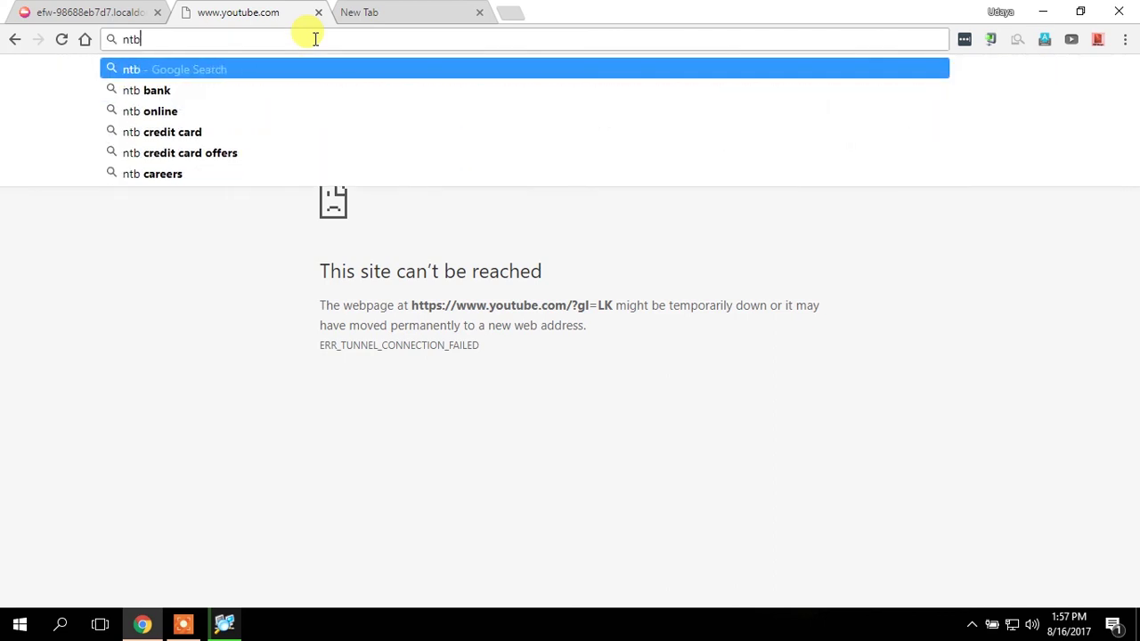
key(Return)
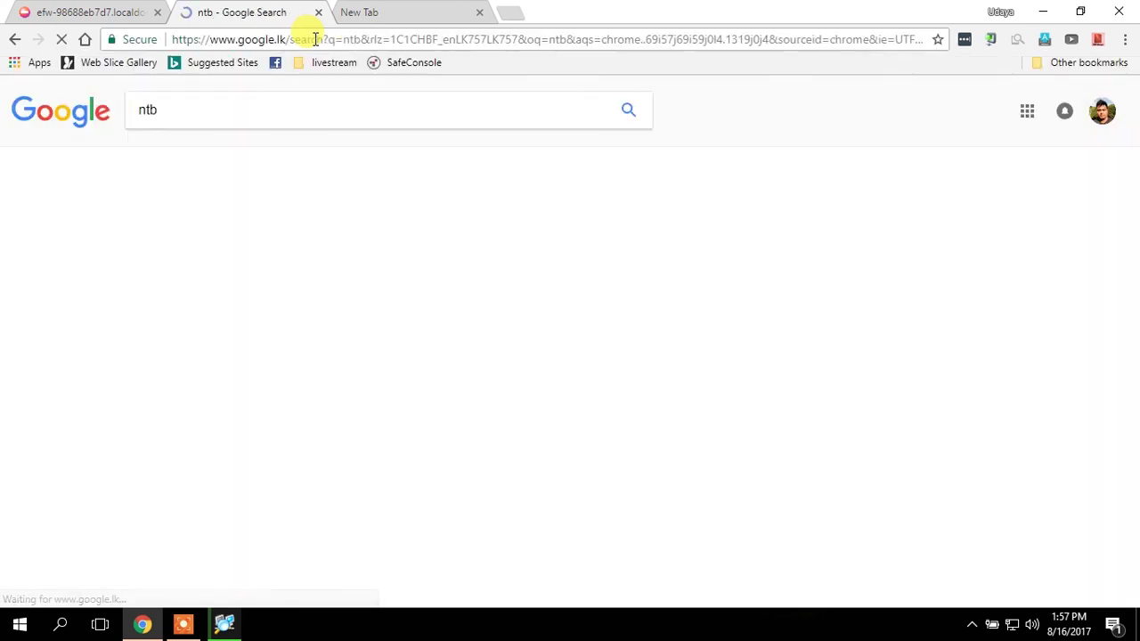
click(214, 230)
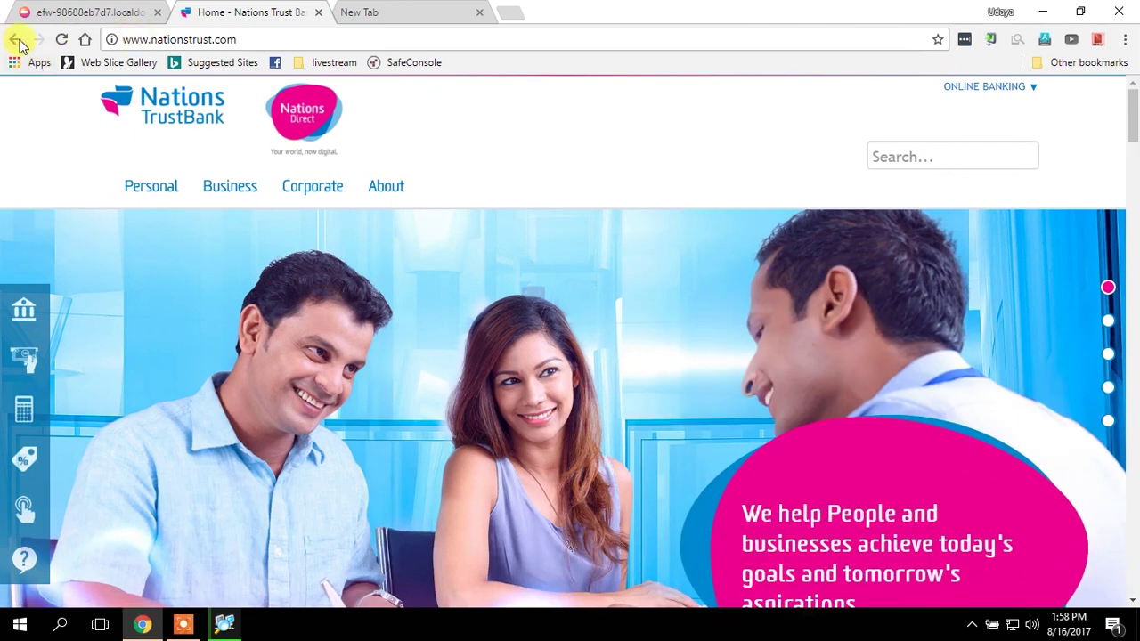
click(319, 13)
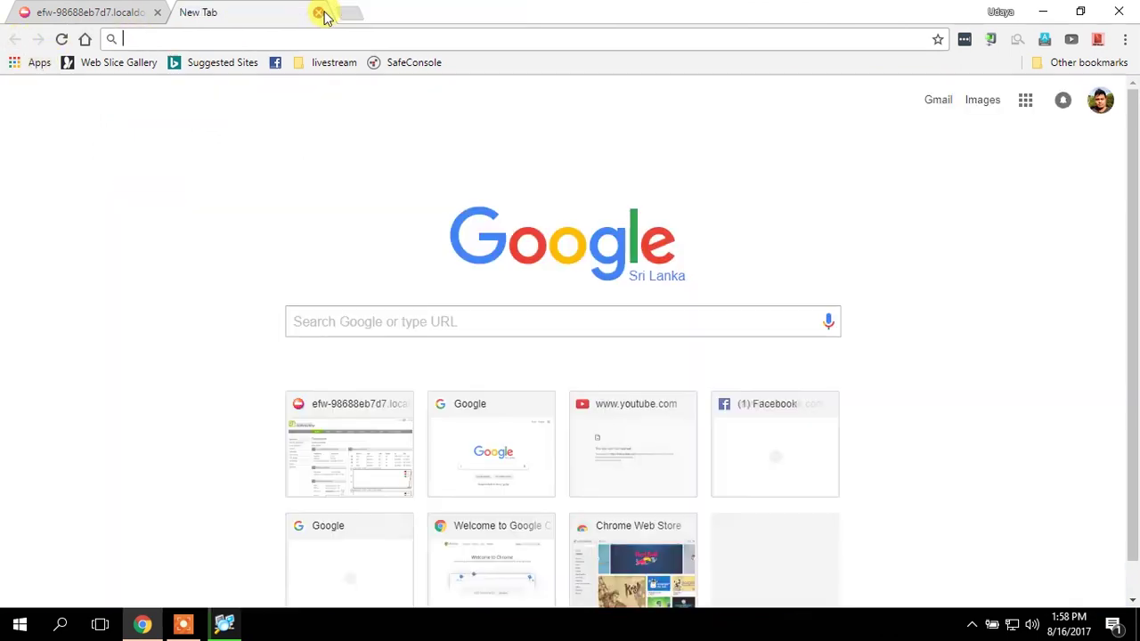
click(110, 18)
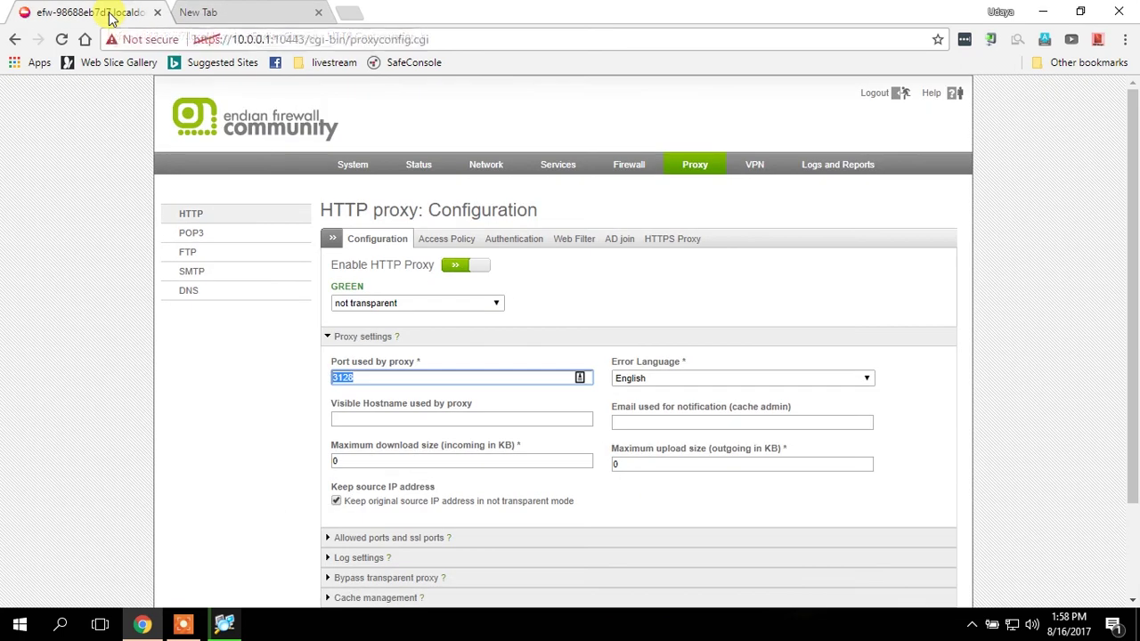